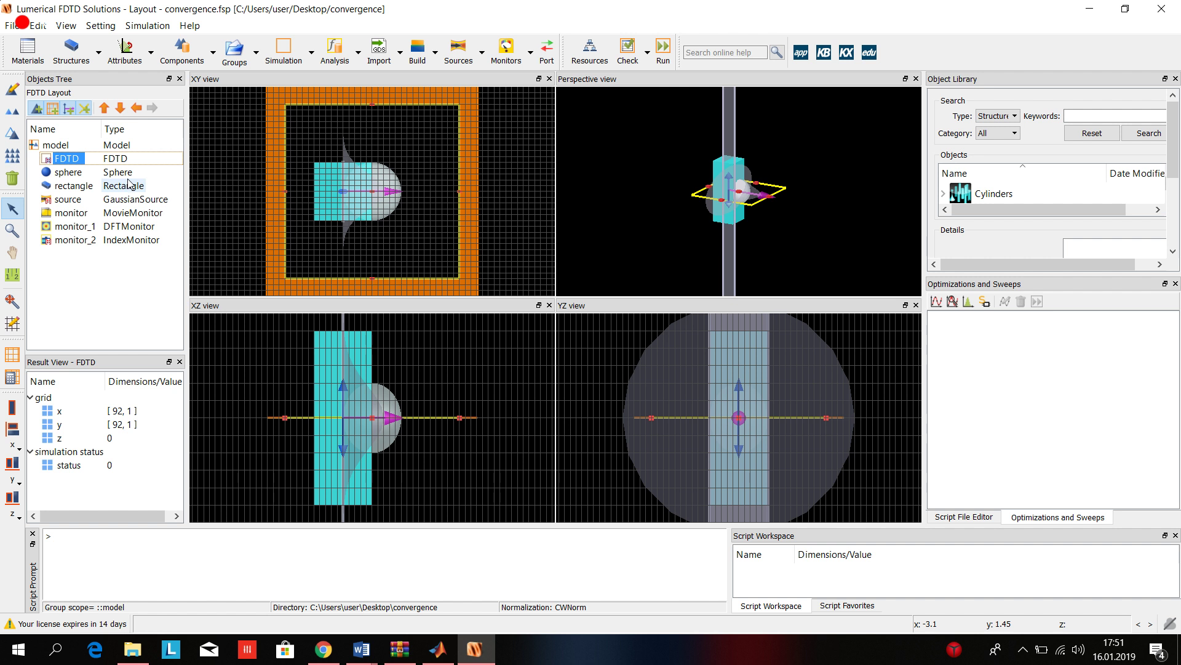
Inspect the rectangle, movie monitor and monitor_1 in convergence.fsp, then minimize FDTD
{"action": "left_click", "coordinate": [74, 186]}
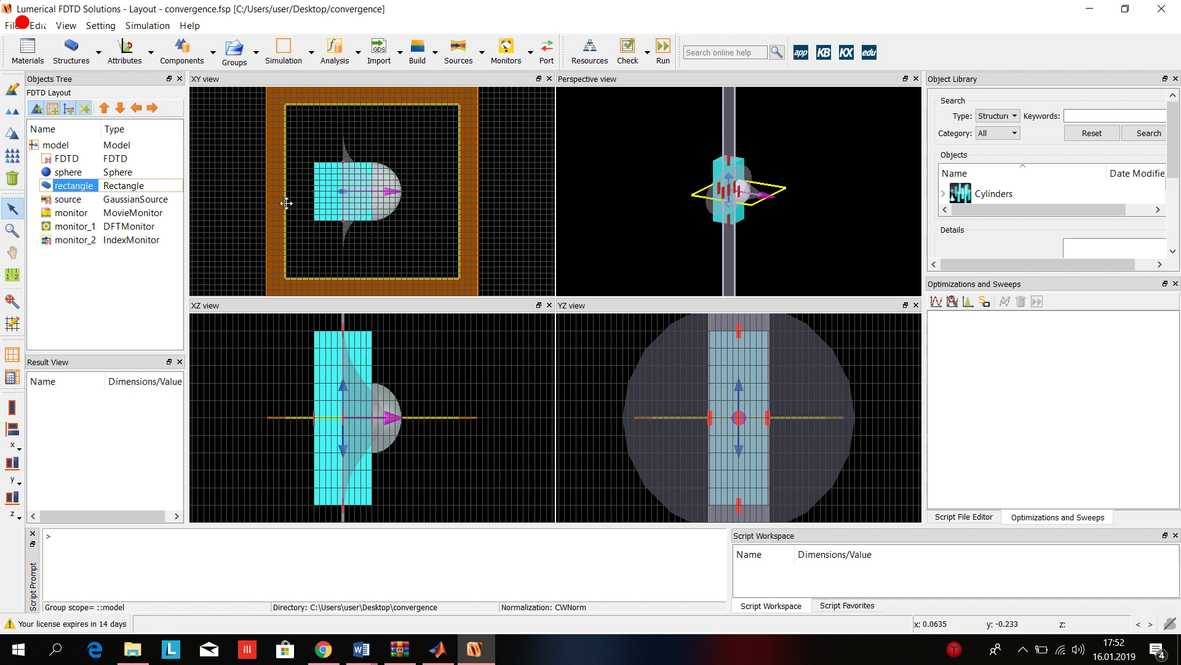
{"action": "left_click", "coordinate": [73, 213]}
{"action": "left_click", "coordinate": [88, 229]}
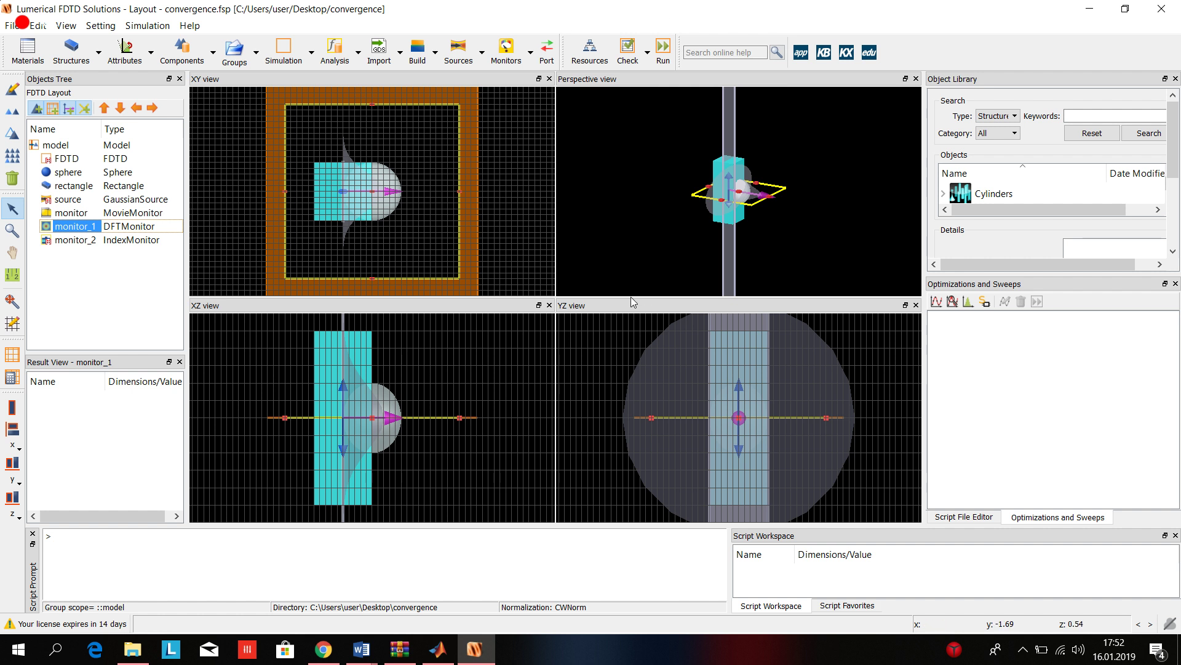
{"action": "left_click", "coordinate": [1089, 9]}
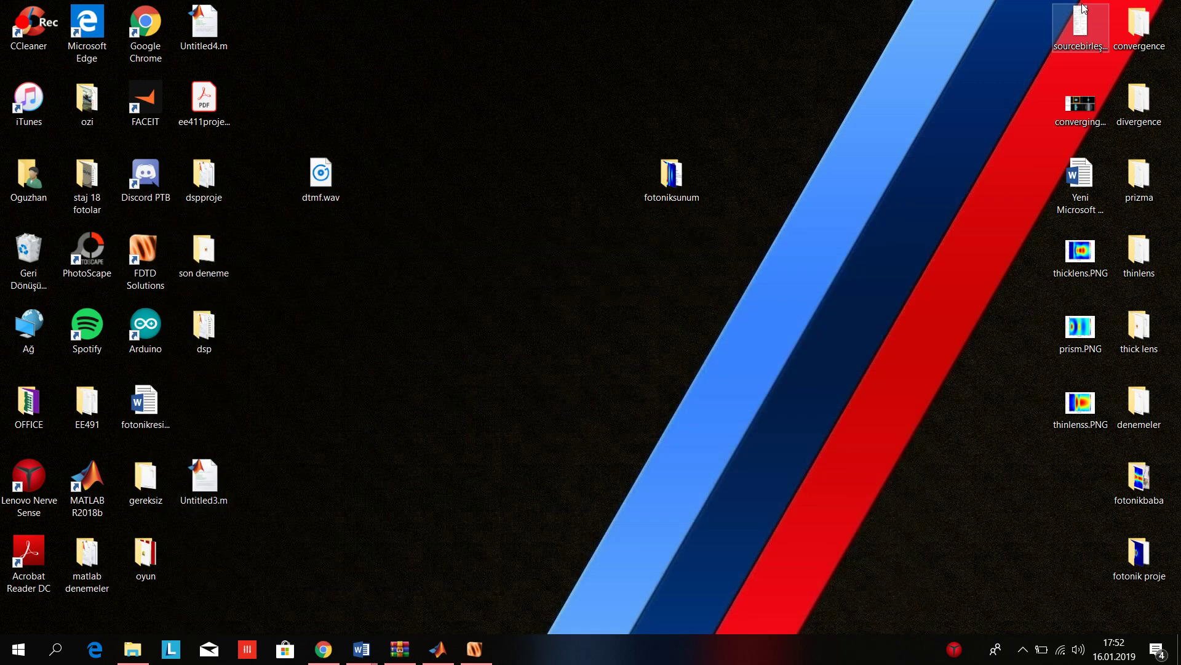
Open the fotoniksunum folder and play convergence_monitor_TE.mpg
{"action": "double_click", "coordinate": [1139, 24]}
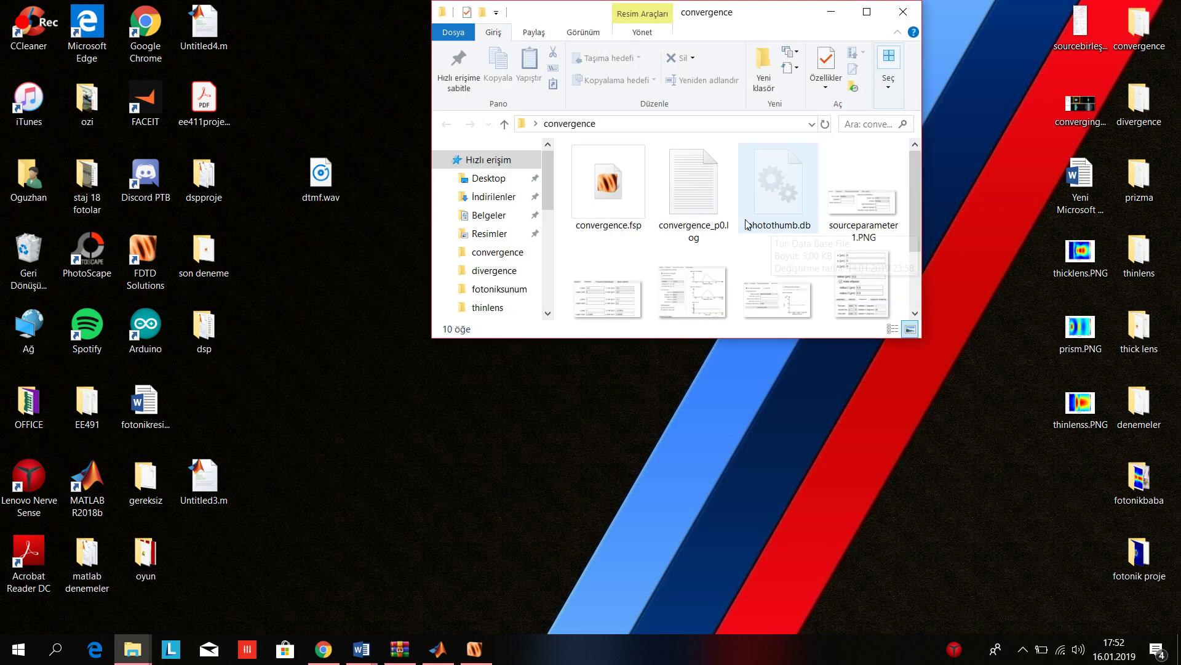
{"action": "left_click", "coordinate": [902, 12]}
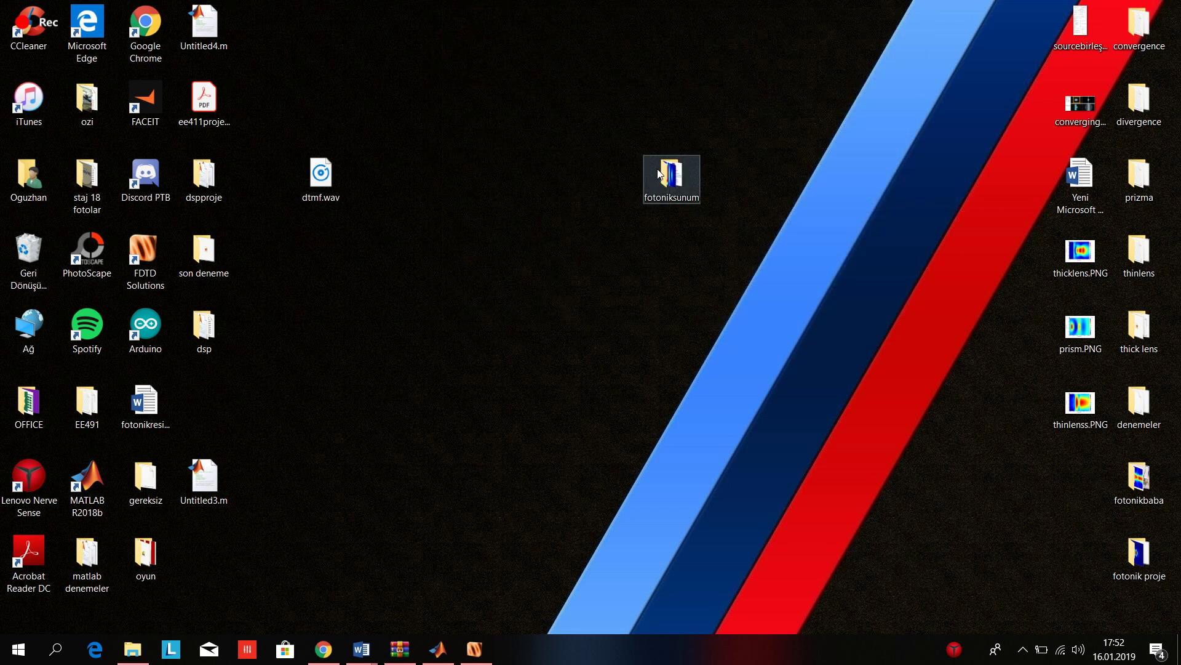
{"action": "double_click", "coordinate": [670, 185]}
{"action": "left_click", "coordinate": [618, 202]}
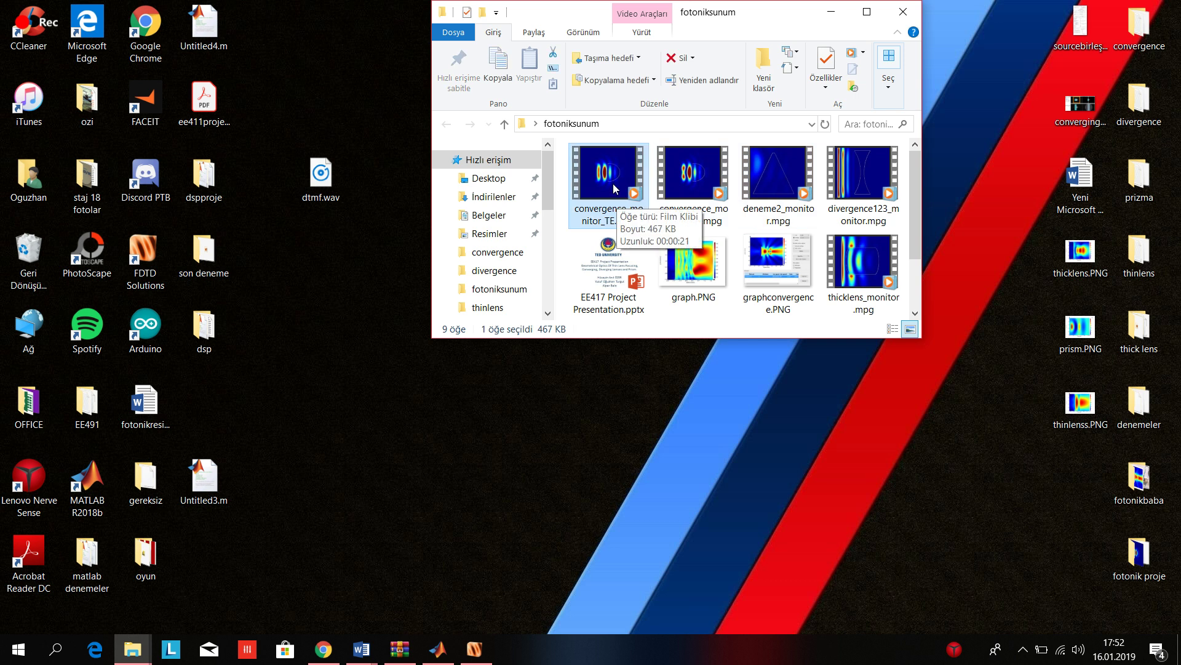
{"action": "double_click", "coordinate": [615, 188]}
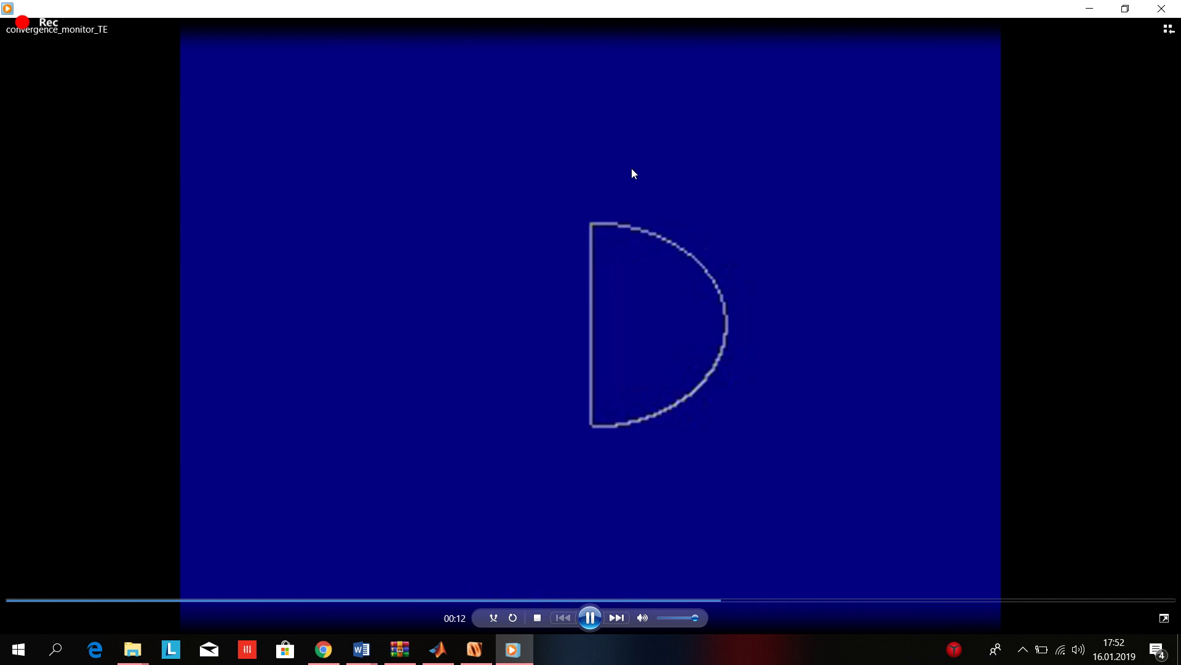
Close Windows Media Player after watching the convergence_monitor_TE movie
{"action": "left_click", "coordinate": [1166, 8]}
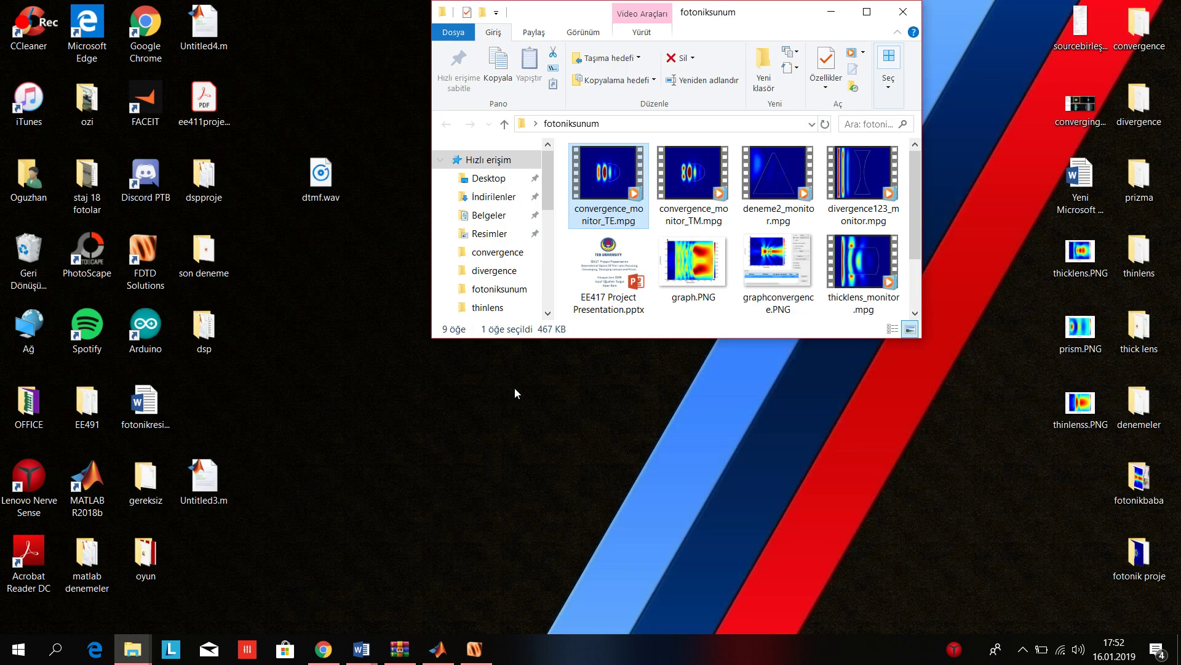
Open divergence123.fsp from the Desktop's divergence folder in FDTD
{"action": "left_click", "coordinate": [475, 647]}
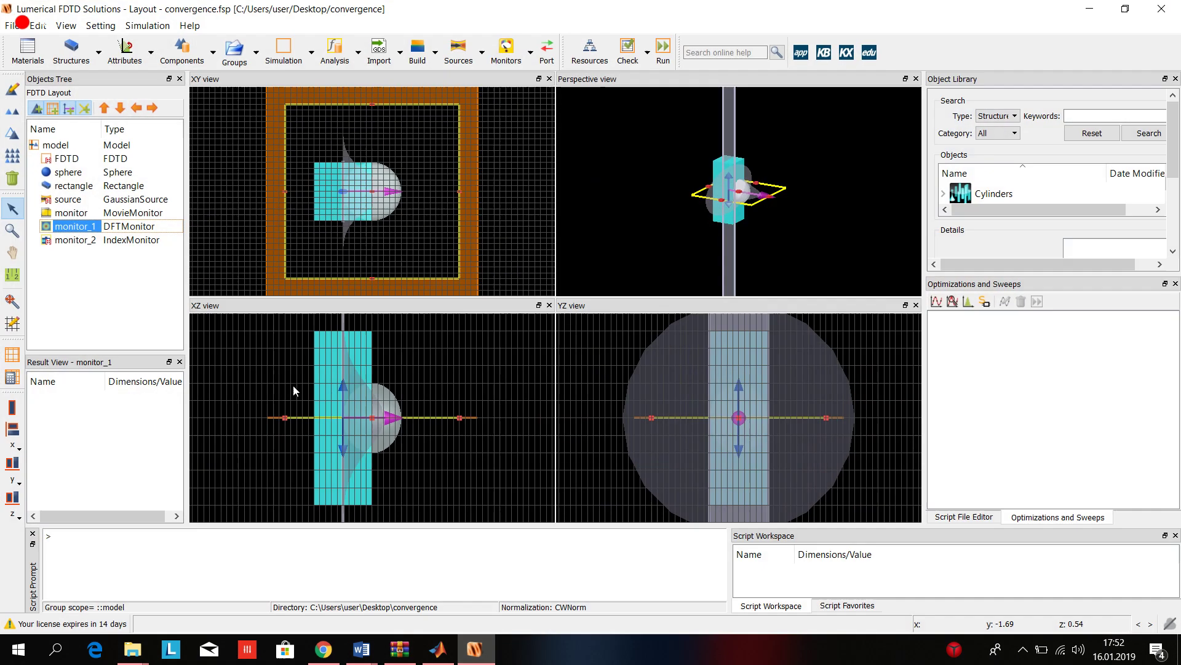
{"action": "left_click", "coordinate": [12, 26]}
{"action": "left_click", "coordinate": [34, 59]}
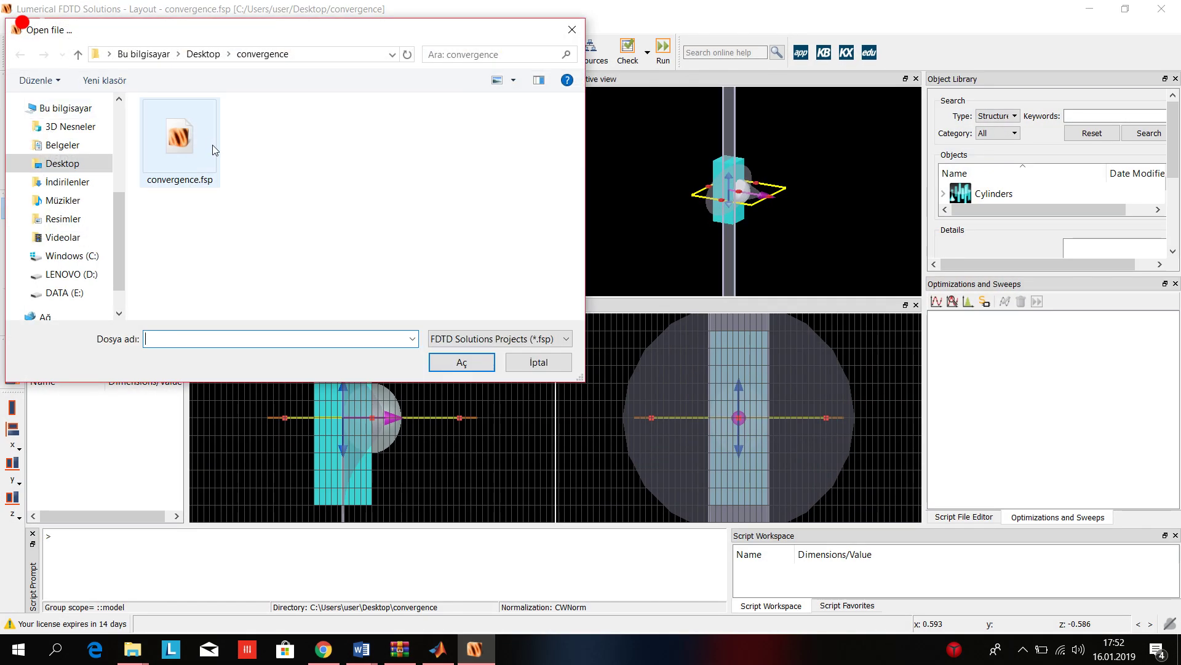
{"action": "left_click", "coordinate": [61, 163]}
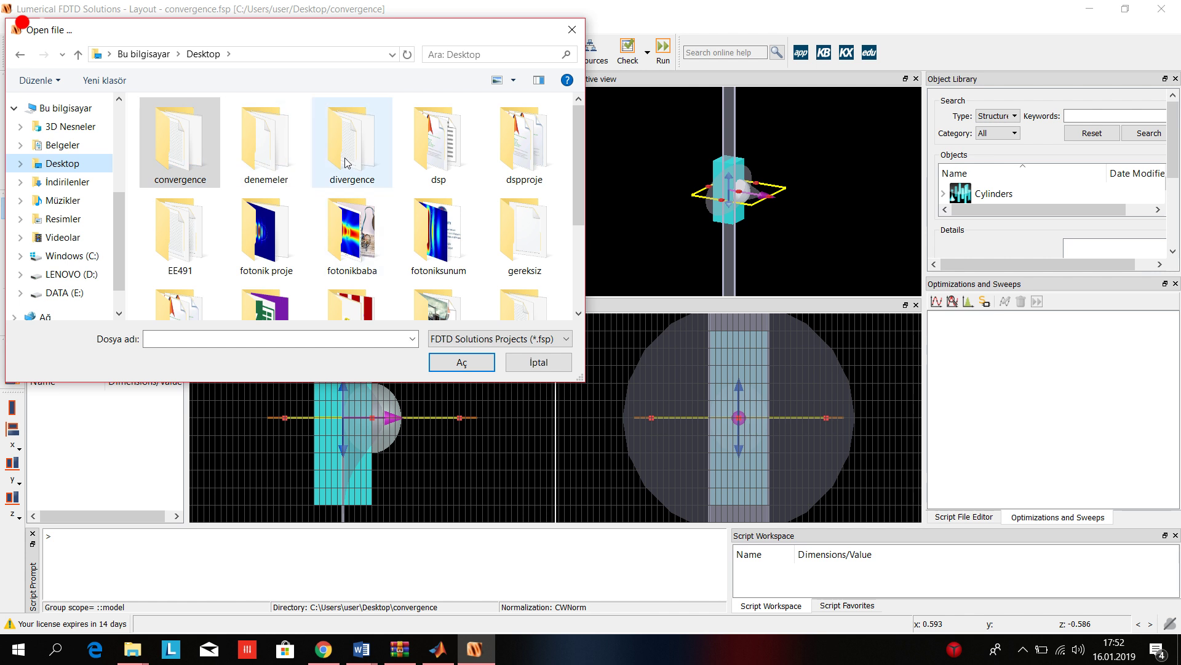
{"action": "double_click", "coordinate": [343, 162]}
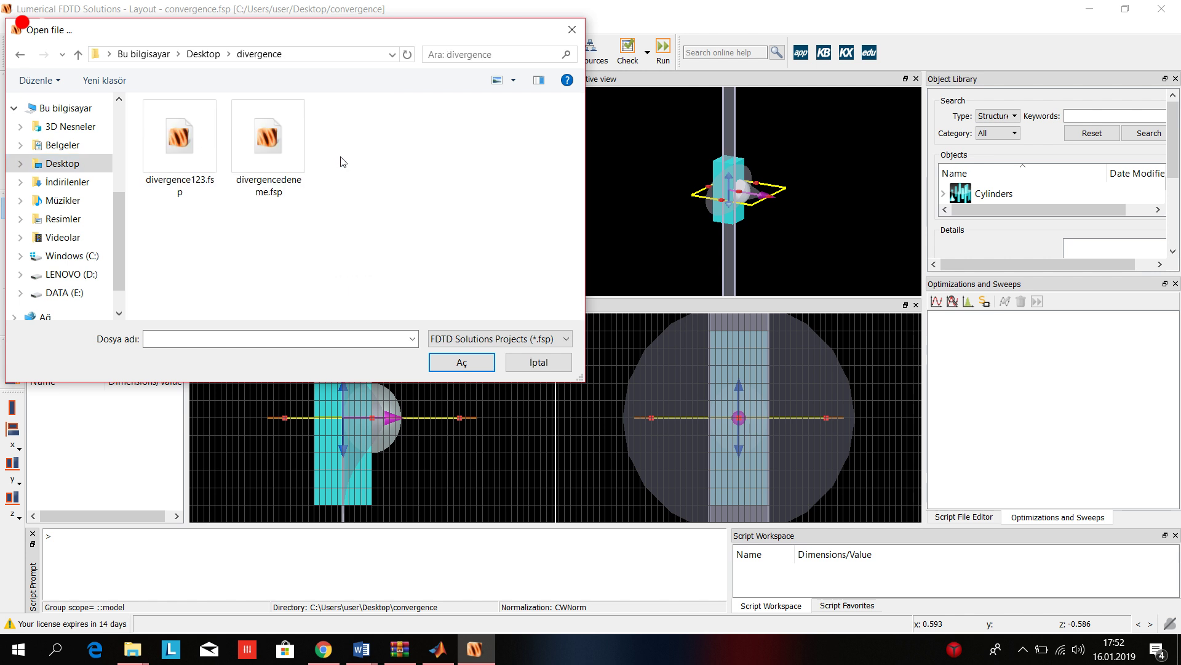
{"action": "double_click", "coordinate": [213, 148]}
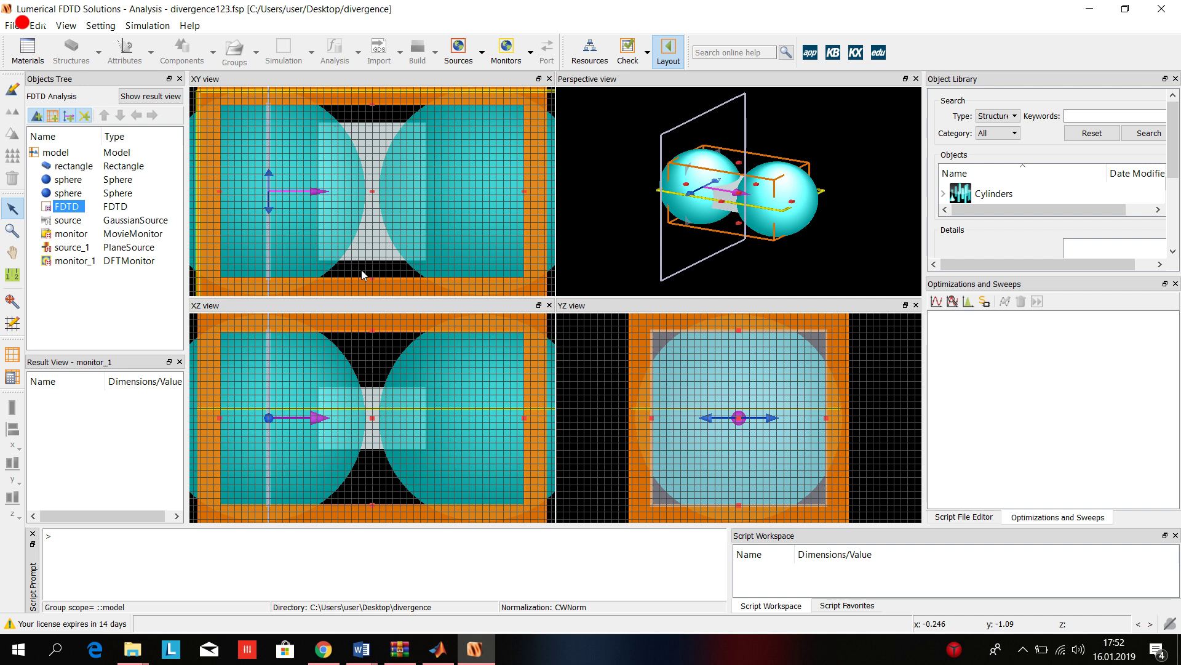
{"action": "left_click", "coordinate": [74, 166]}
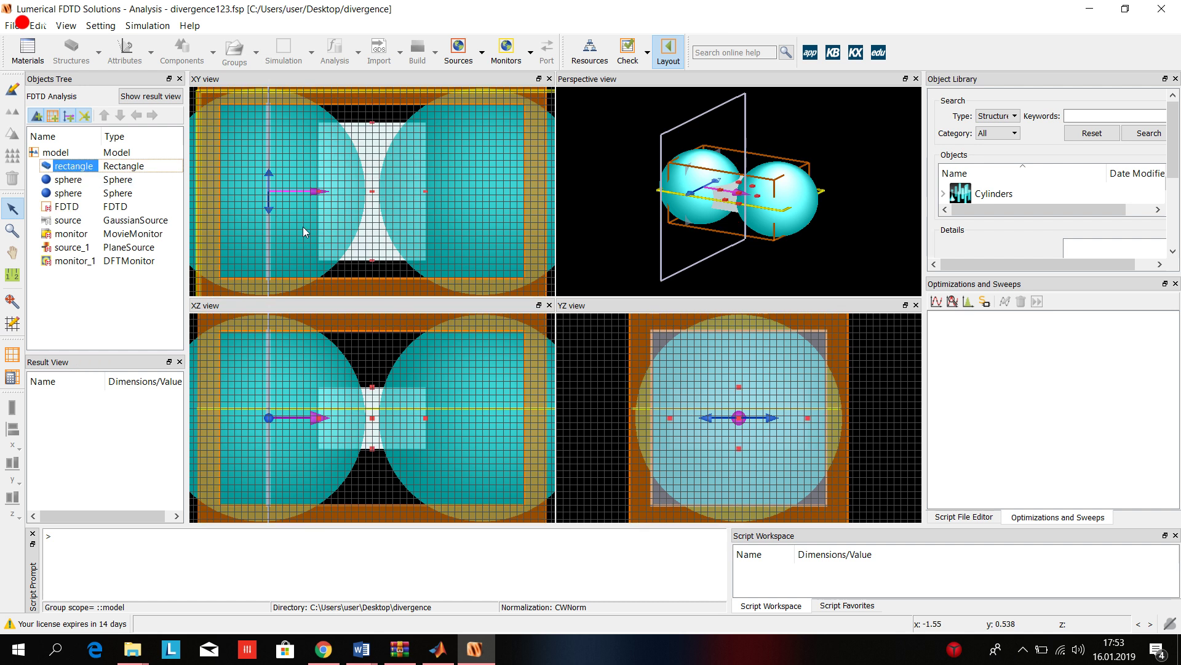
{"action": "double_click", "coordinate": [74, 166]}
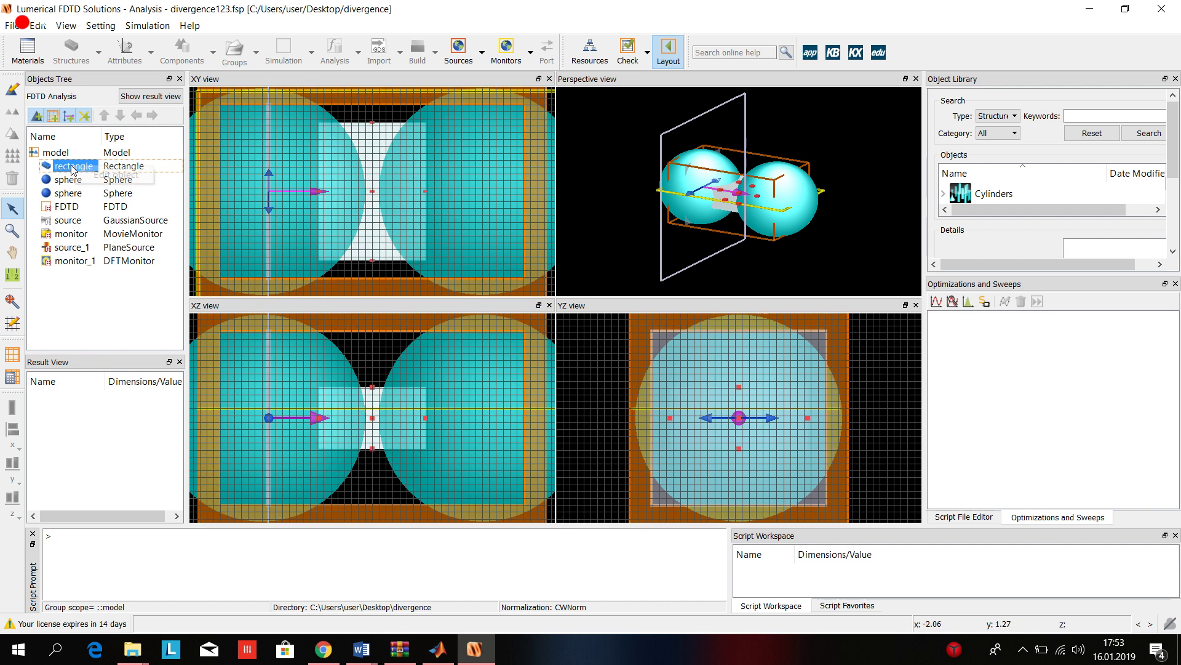
{"action": "left_click", "coordinate": [479, 243]}
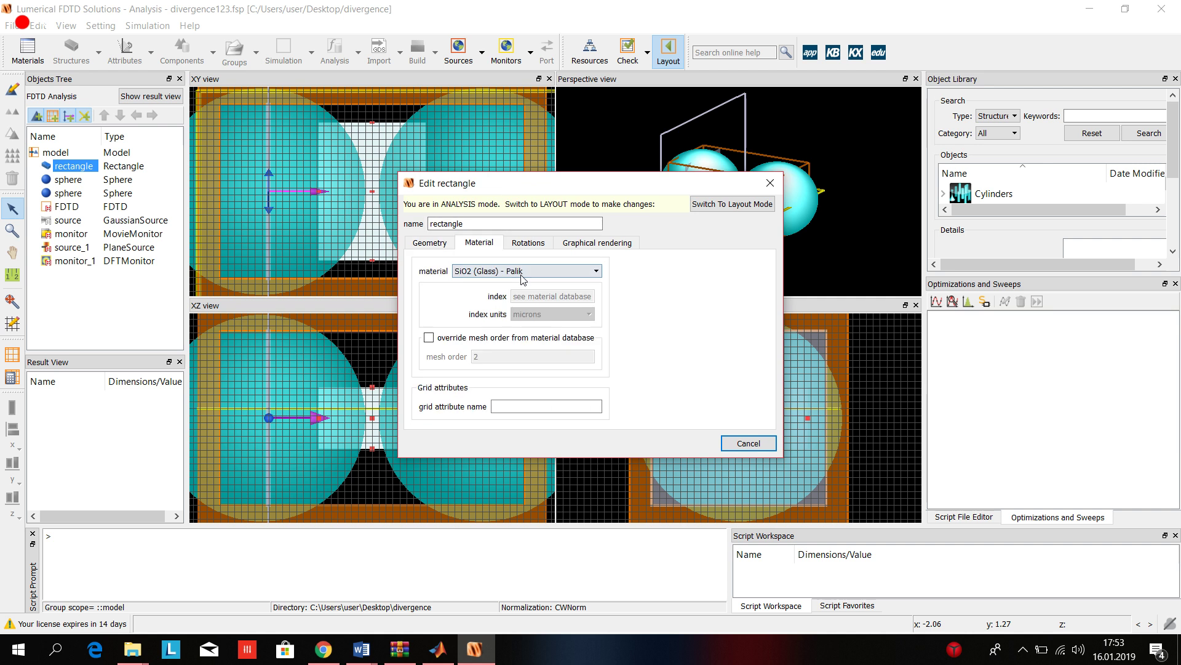
{"action": "left_click", "coordinate": [770, 184]}
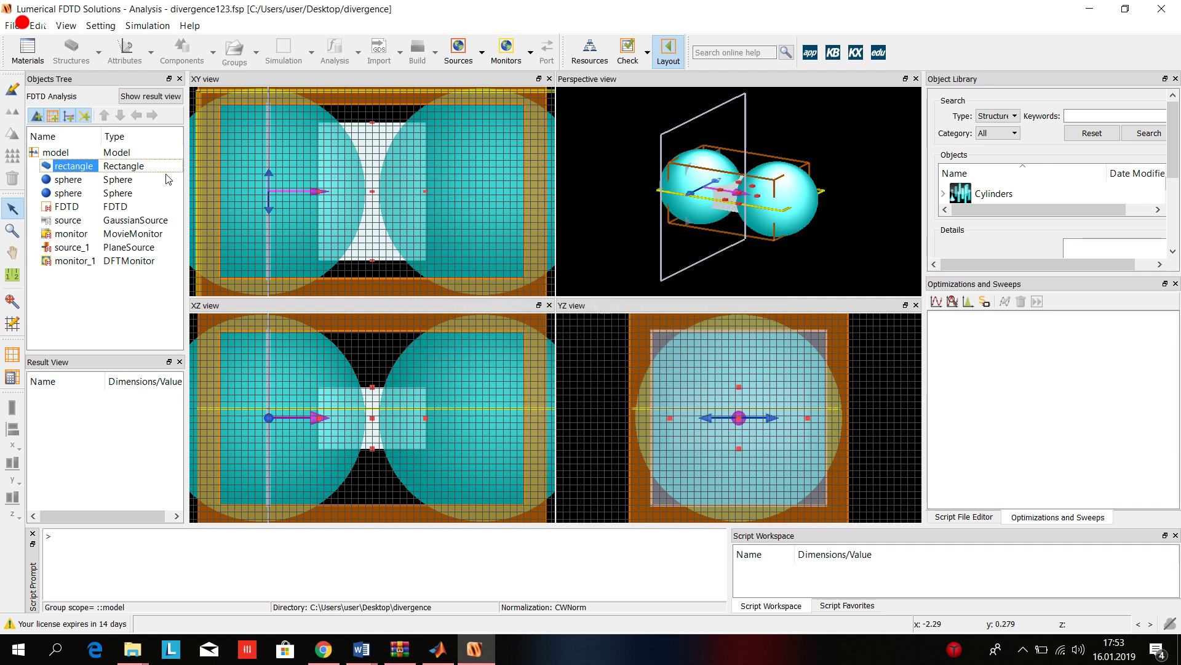
{"action": "left_click", "coordinate": [84, 183]}
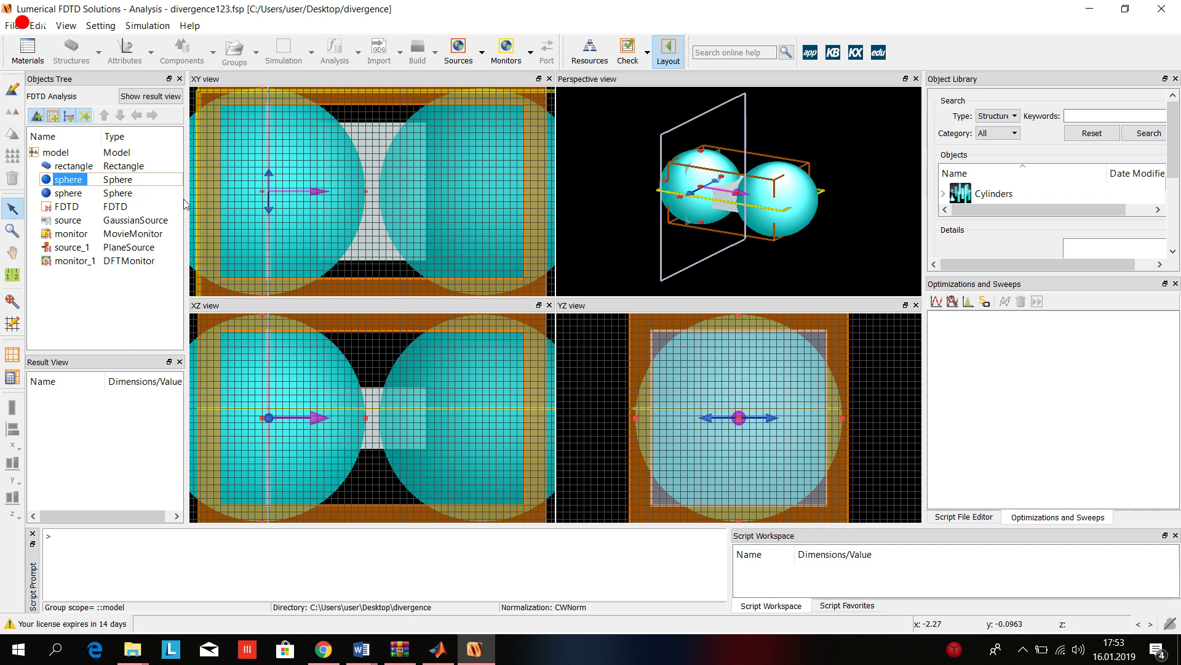
{"action": "left_click", "coordinate": [80, 221]}
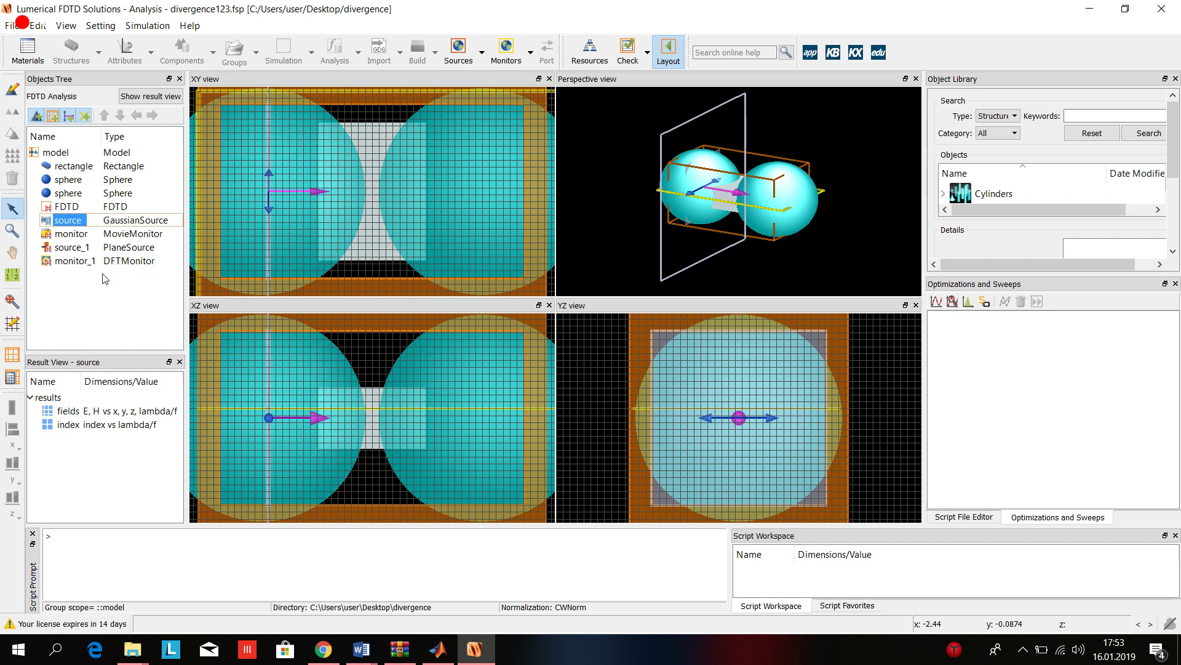
{"action": "left_click", "coordinate": [78, 249]}
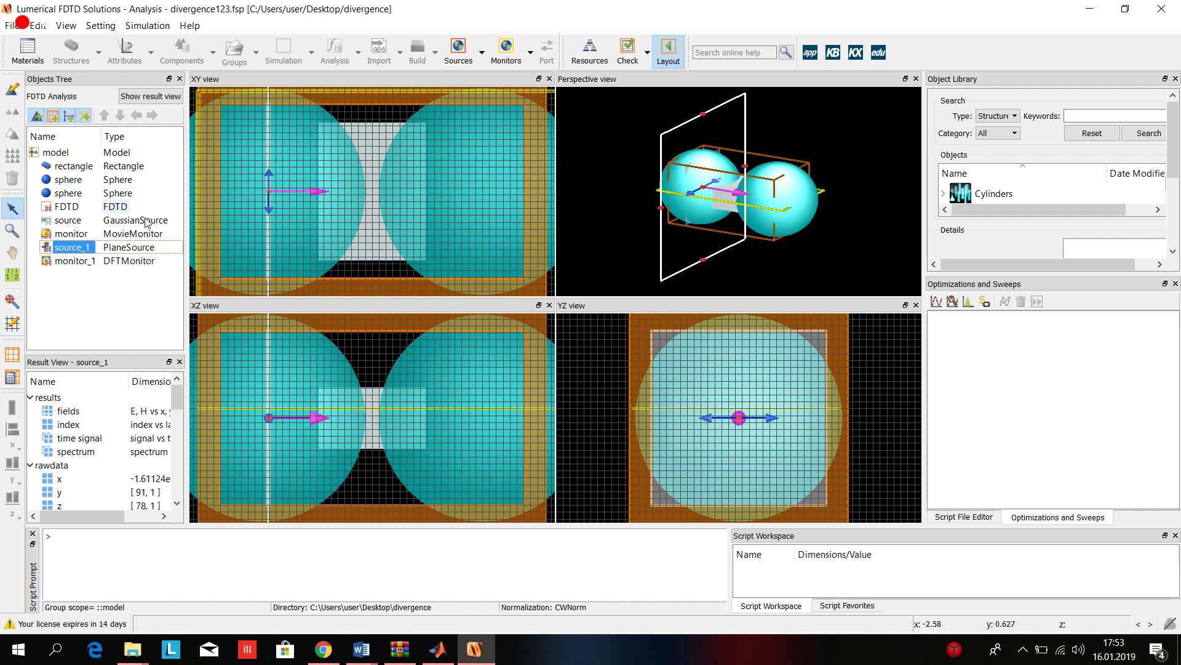
{"action": "left_click", "coordinate": [83, 236]}
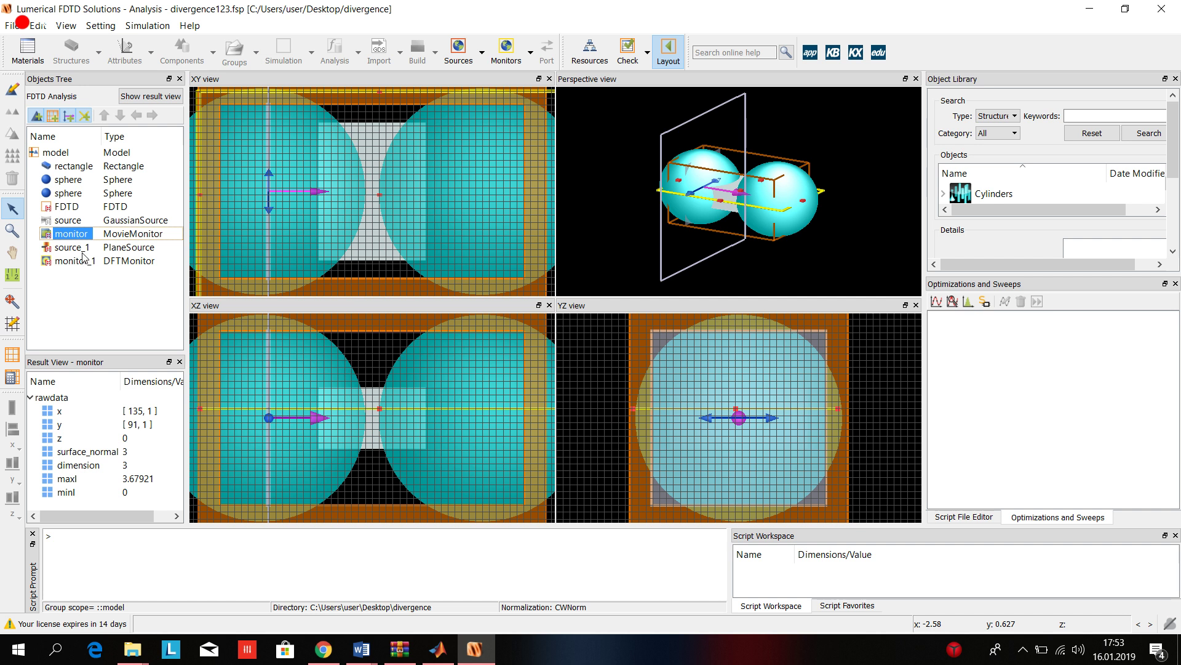
{"action": "left_click", "coordinate": [74, 263]}
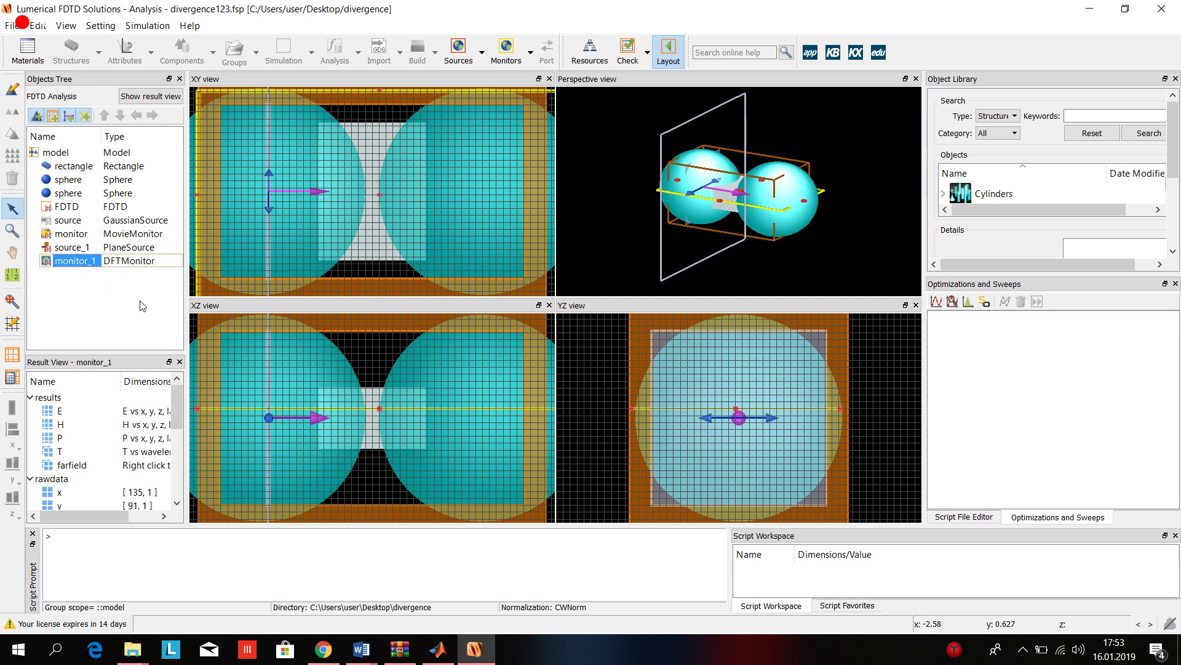
Minimize FDTD, then open and close the divergence desktop folder
{"action": "left_click", "coordinate": [1094, 8]}
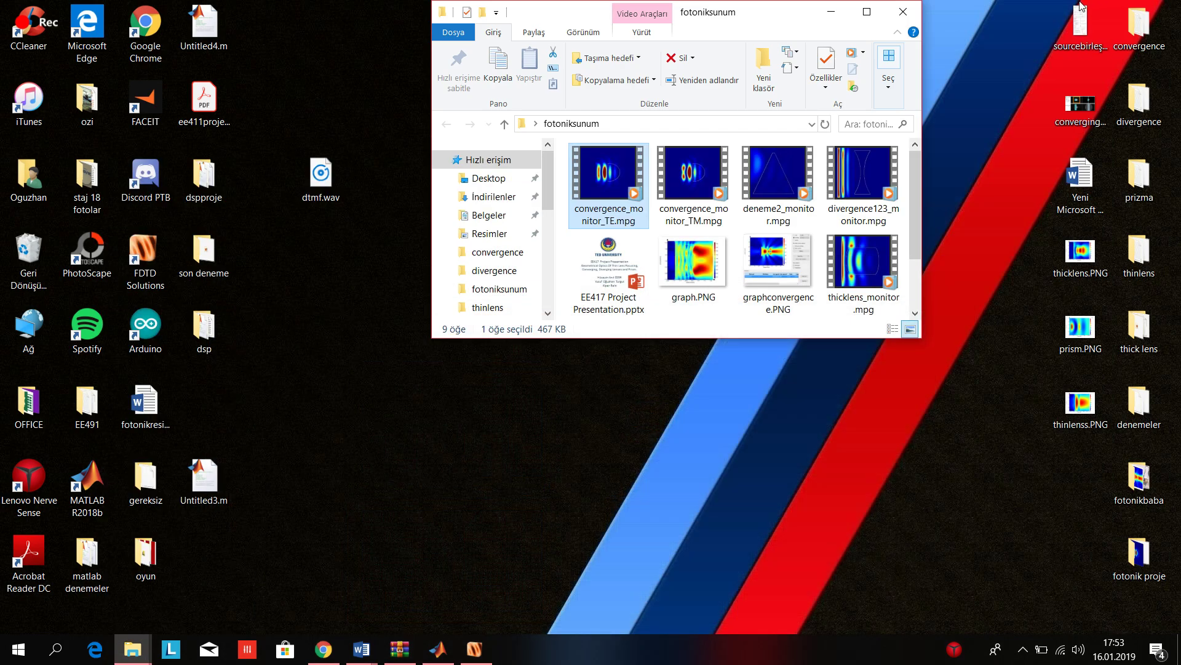
{"action": "double_click", "coordinate": [1165, 118]}
{"action": "left_click", "coordinate": [921, 29]}
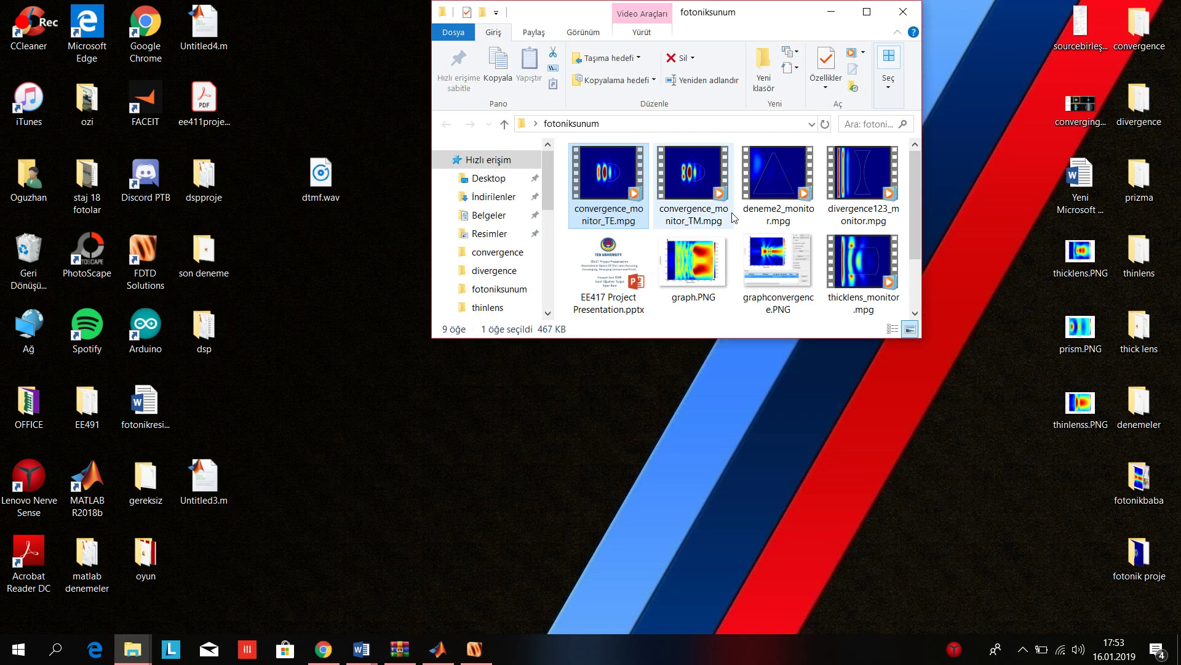
Play the divergence123_monitor movie full screen, then close the player
{"action": "double_click", "coordinate": [837, 206]}
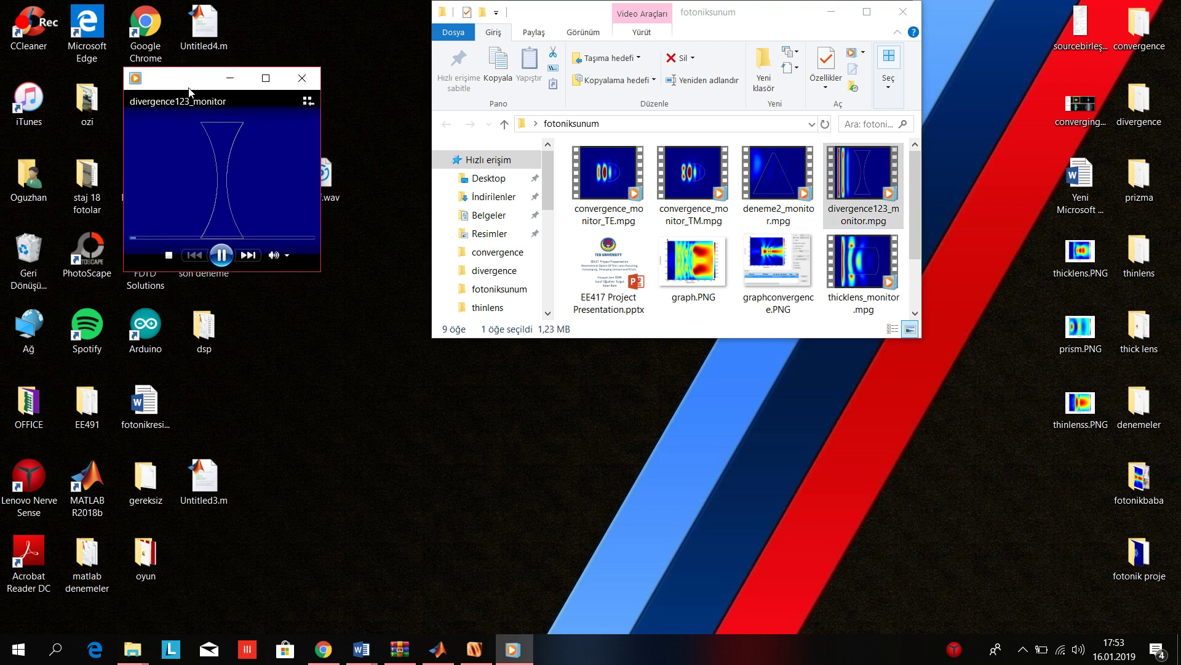
{"action": "left_click", "coordinate": [266, 77]}
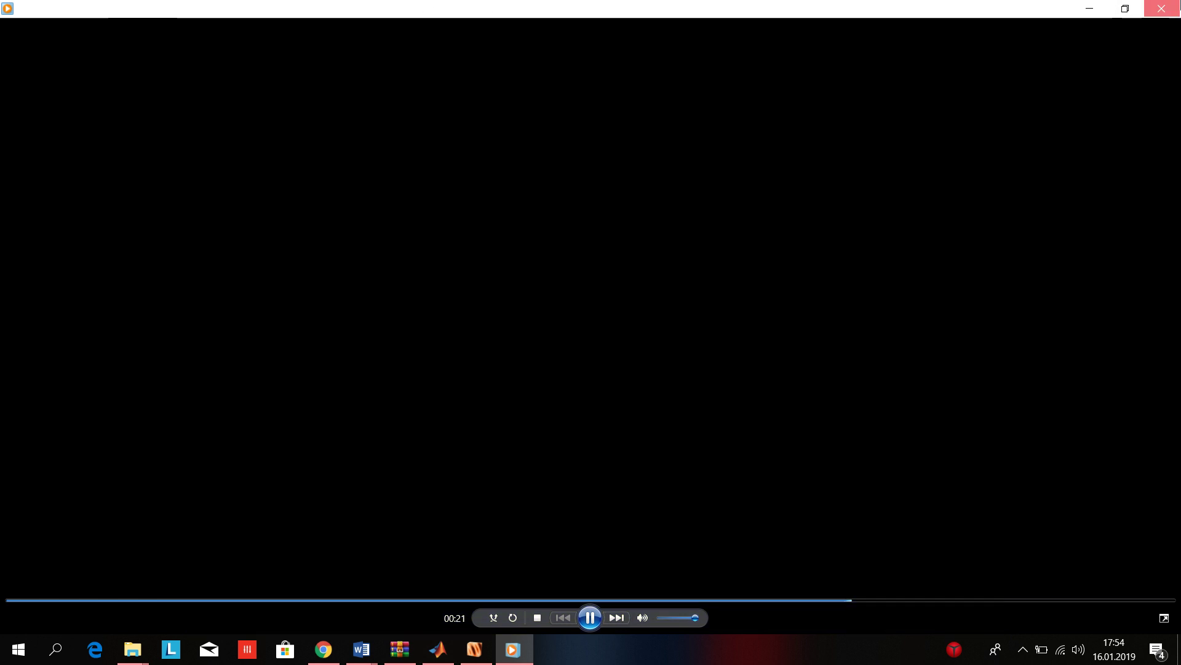
{"action": "left_click", "coordinate": [1161, 9]}
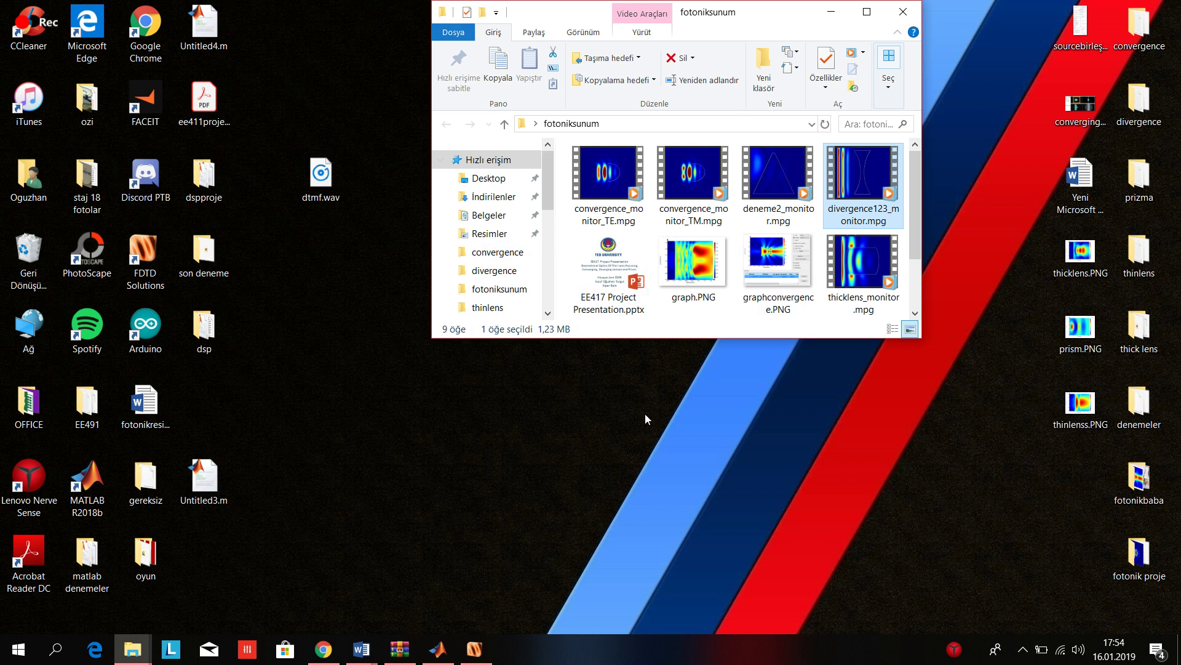
Open thinlens.fsp from the Desktop's thinlens folder in FDTD
{"action": "left_click", "coordinate": [474, 650]}
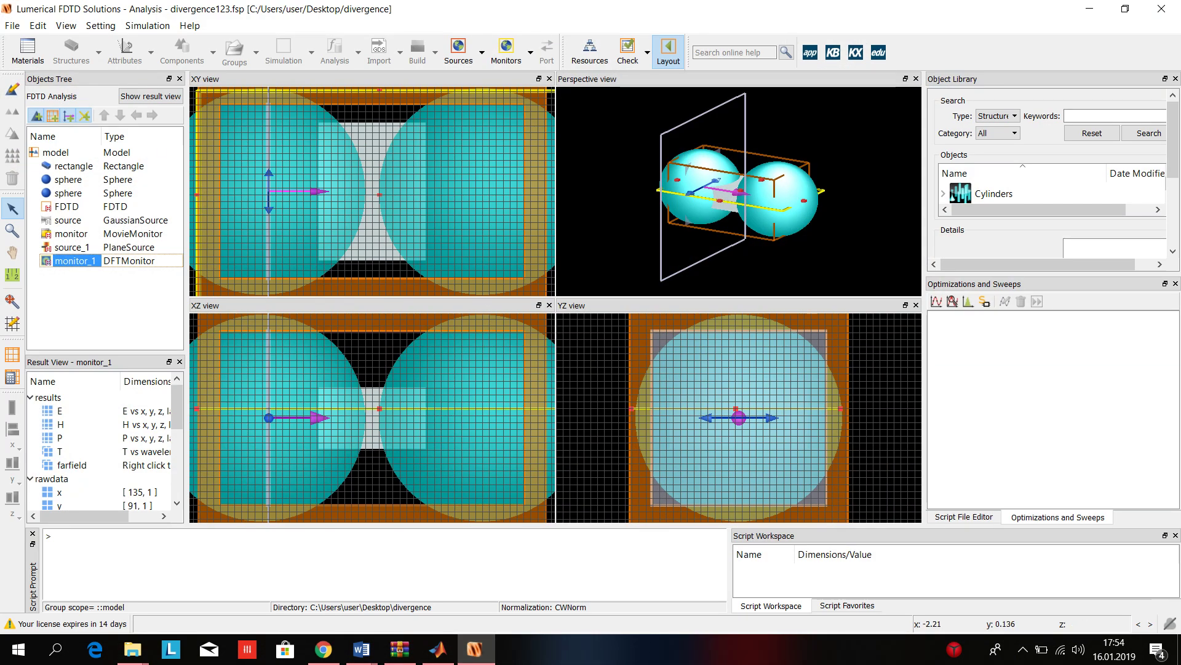
{"action": "left_click", "coordinate": [13, 26]}
{"action": "left_click", "coordinate": [31, 51]}
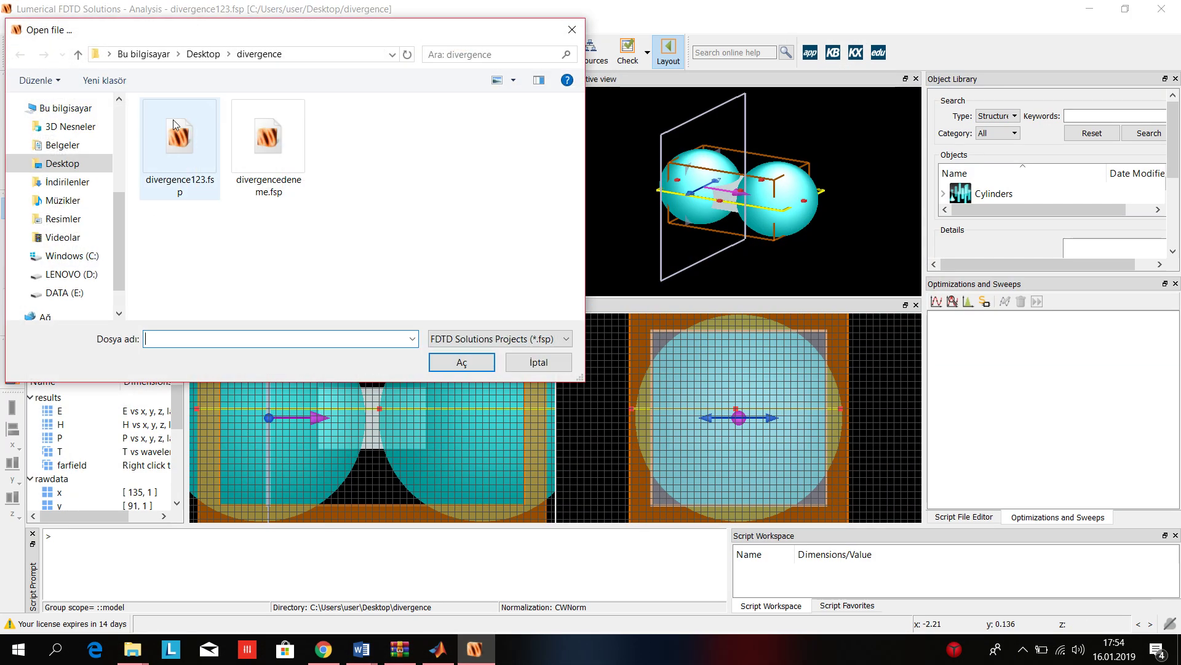
{"action": "left_click", "coordinate": [77, 166]}
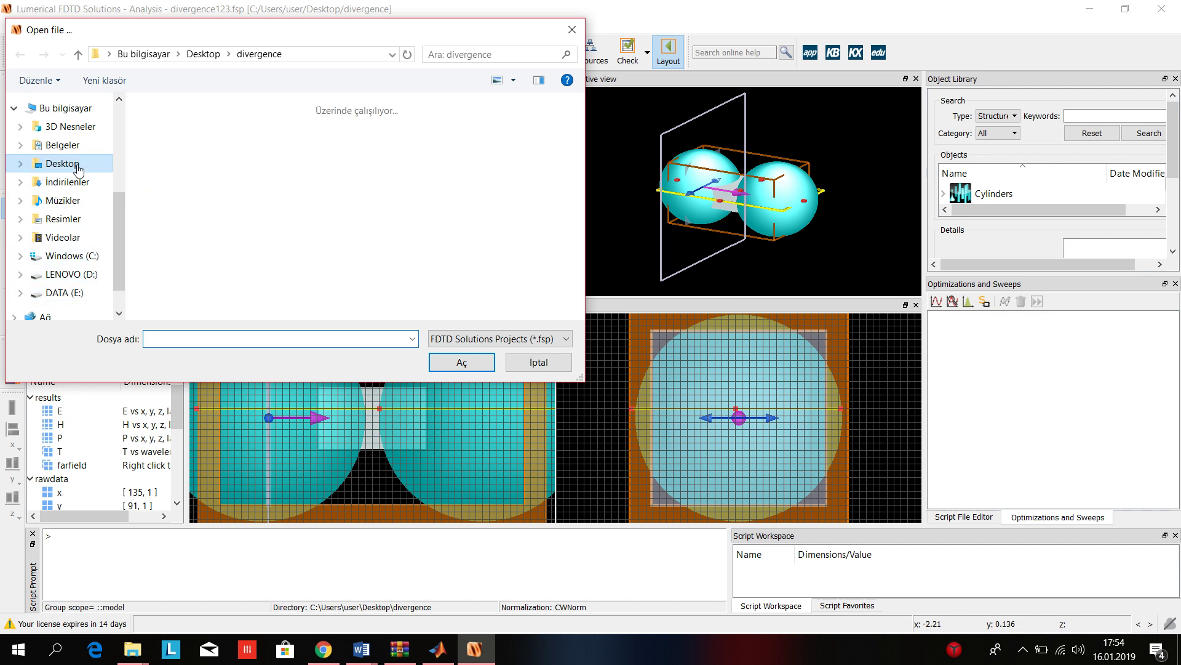
{"action": "scroll", "coordinate": [486, 191], "scroll_direction": "down", "scroll_amount": 1}
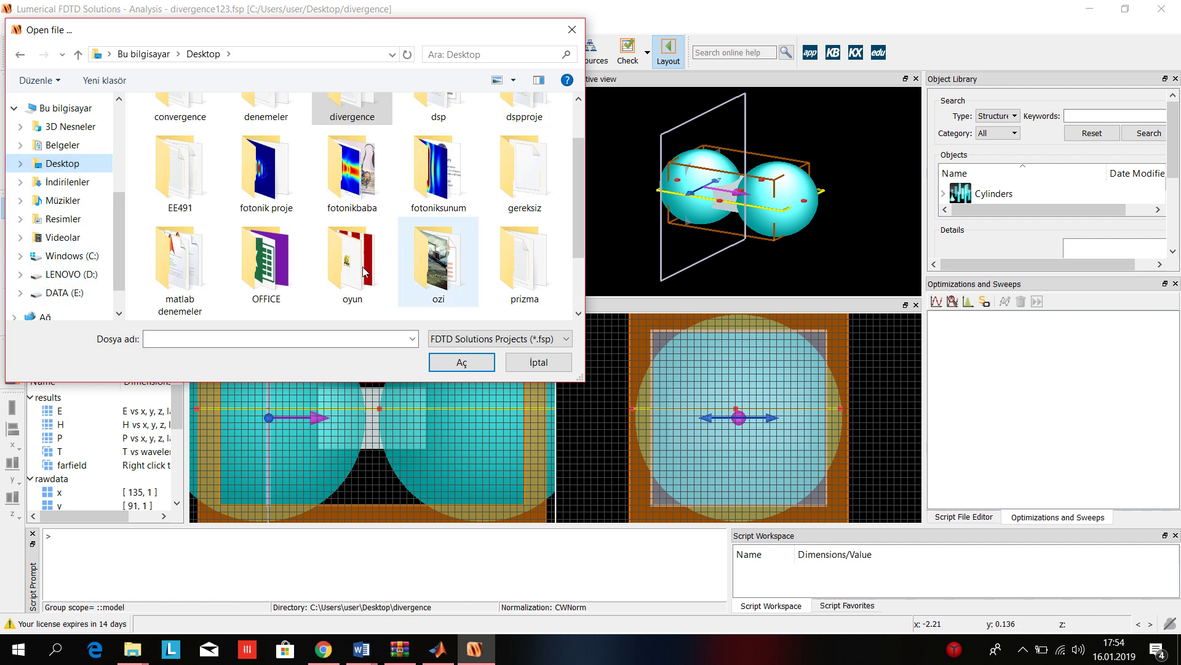
{"action": "scroll", "coordinate": [240, 271], "scroll_direction": "up", "scroll_amount": 1}
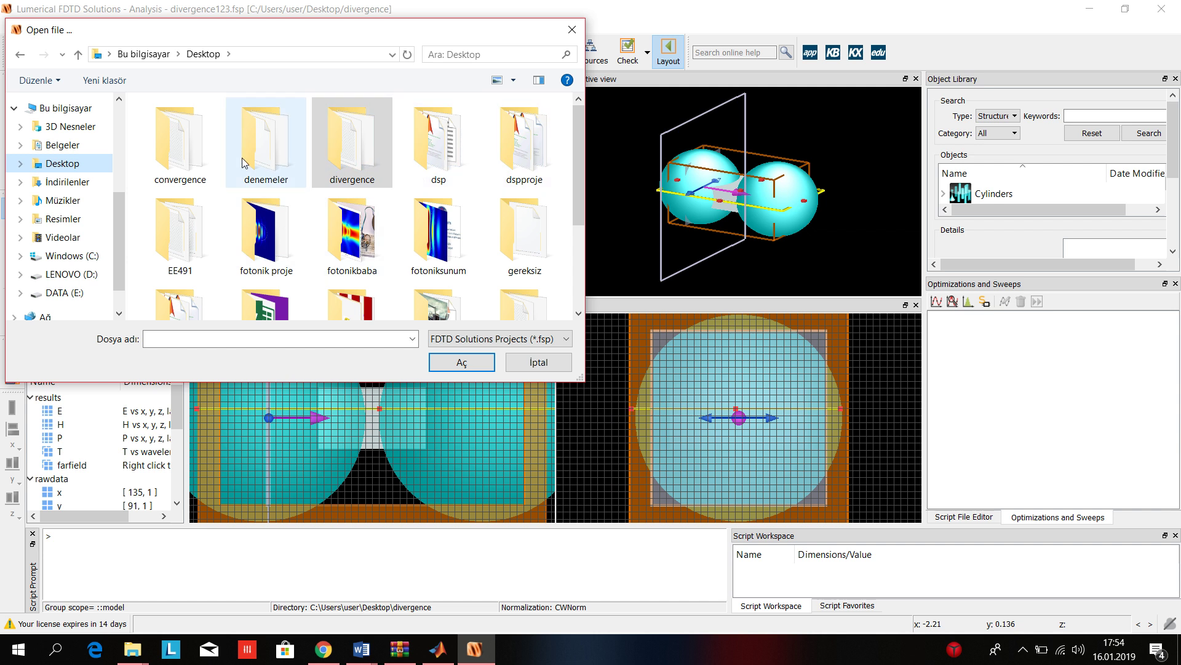
{"action": "scroll", "coordinate": [400, 203], "scroll_direction": "down", "scroll_amount": 2}
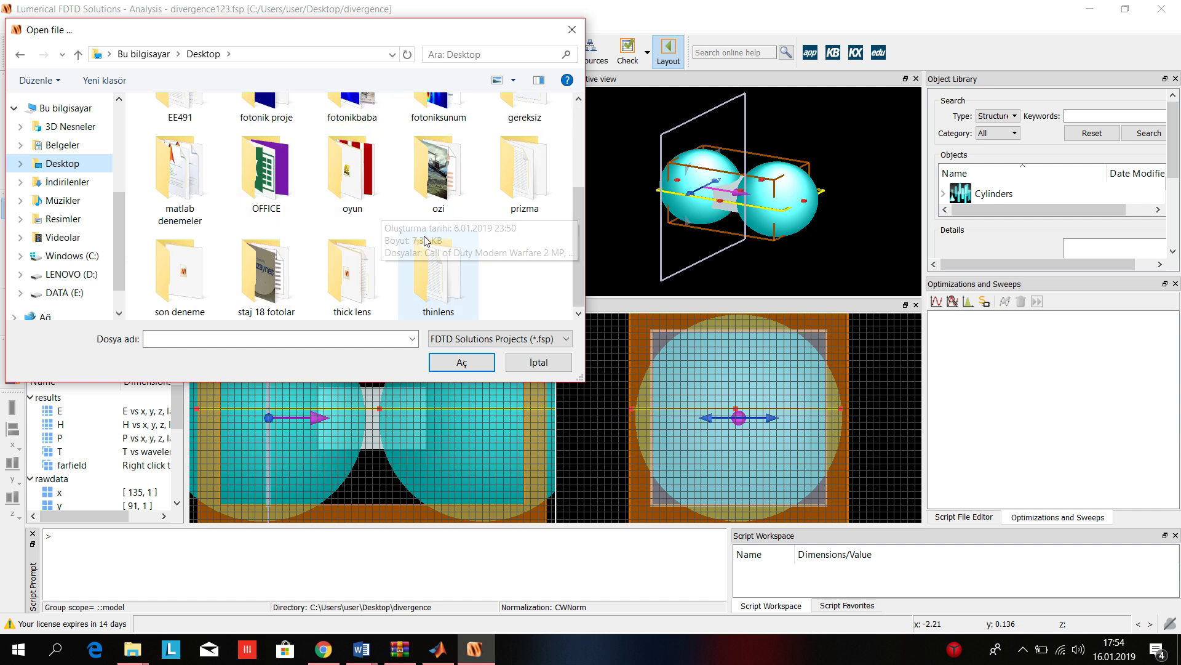
{"action": "double_click", "coordinate": [411, 280]}
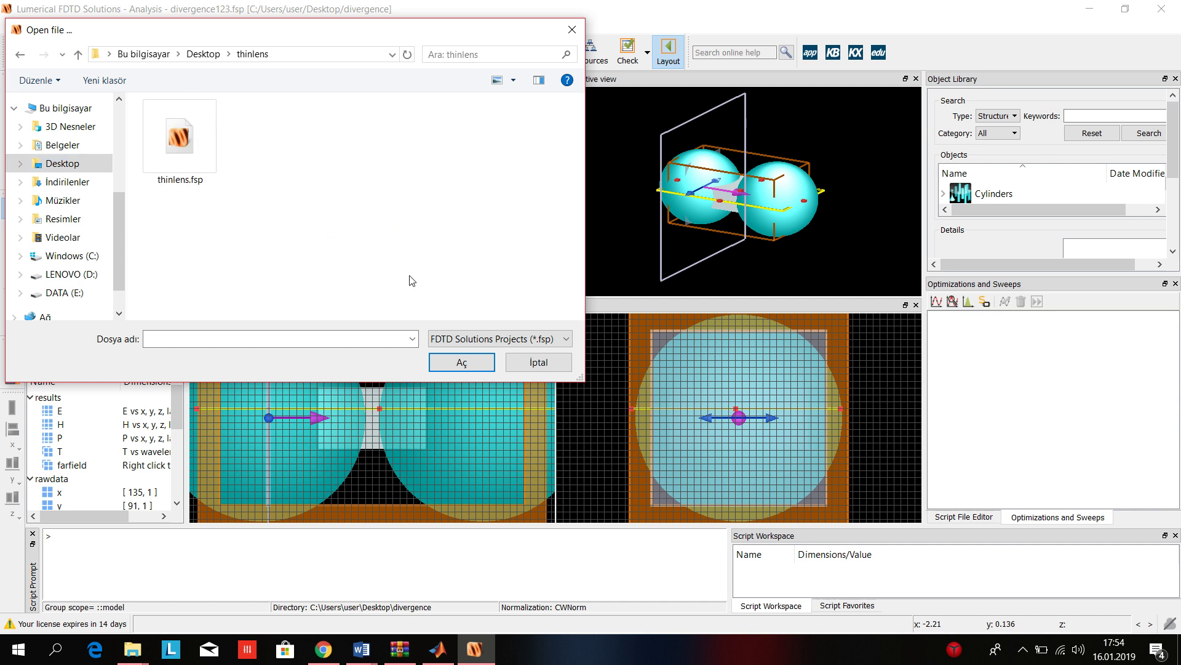
{"action": "double_click", "coordinate": [209, 153]}
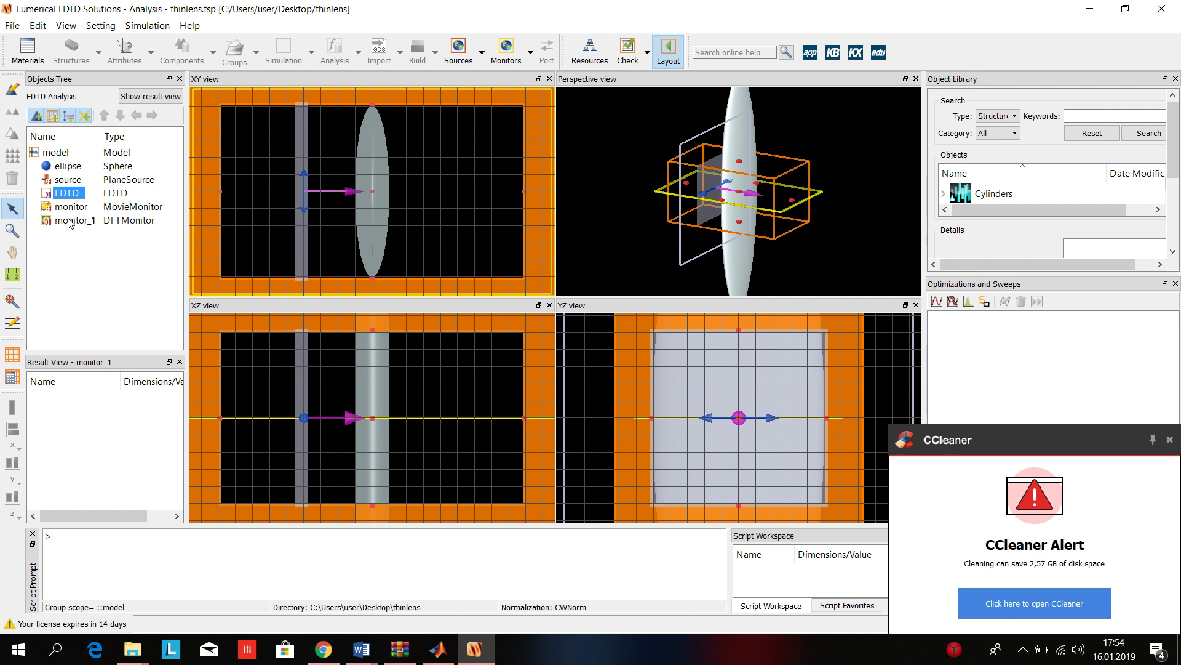
Inspect the thin lens source, monitor_1 and movie monitor, then minimize FDTD
{"action": "left_click", "coordinate": [78, 181]}
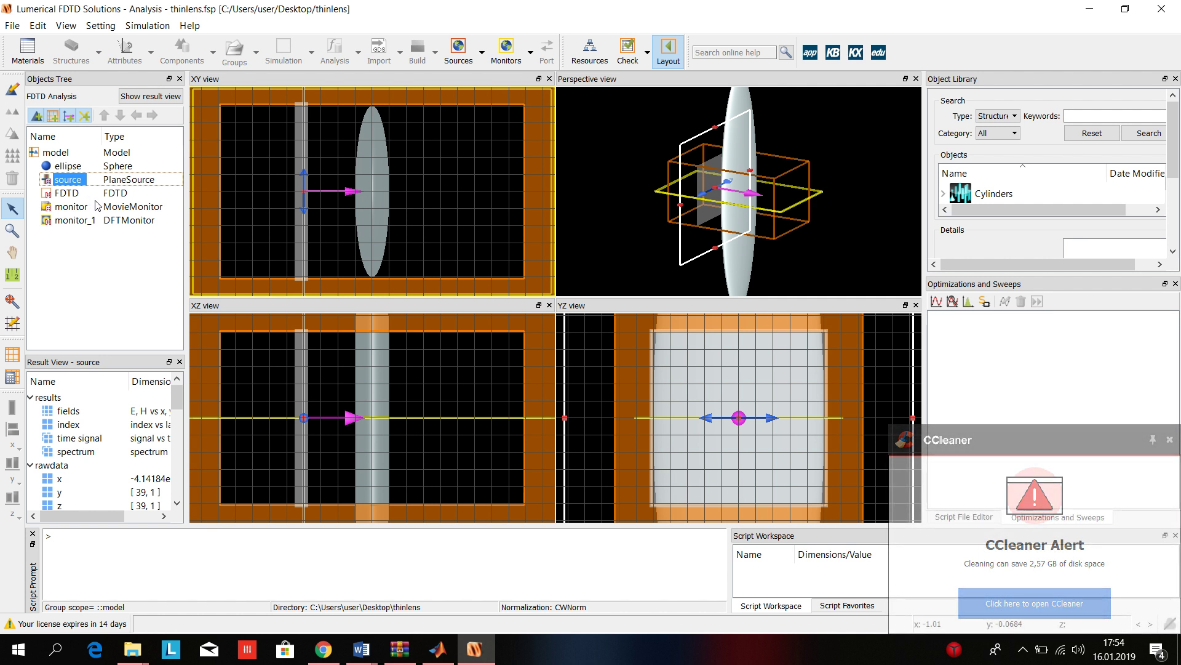
{"action": "left_click", "coordinate": [81, 220], "text": "ctrl"}
{"action": "left_click", "coordinate": [81, 220]}
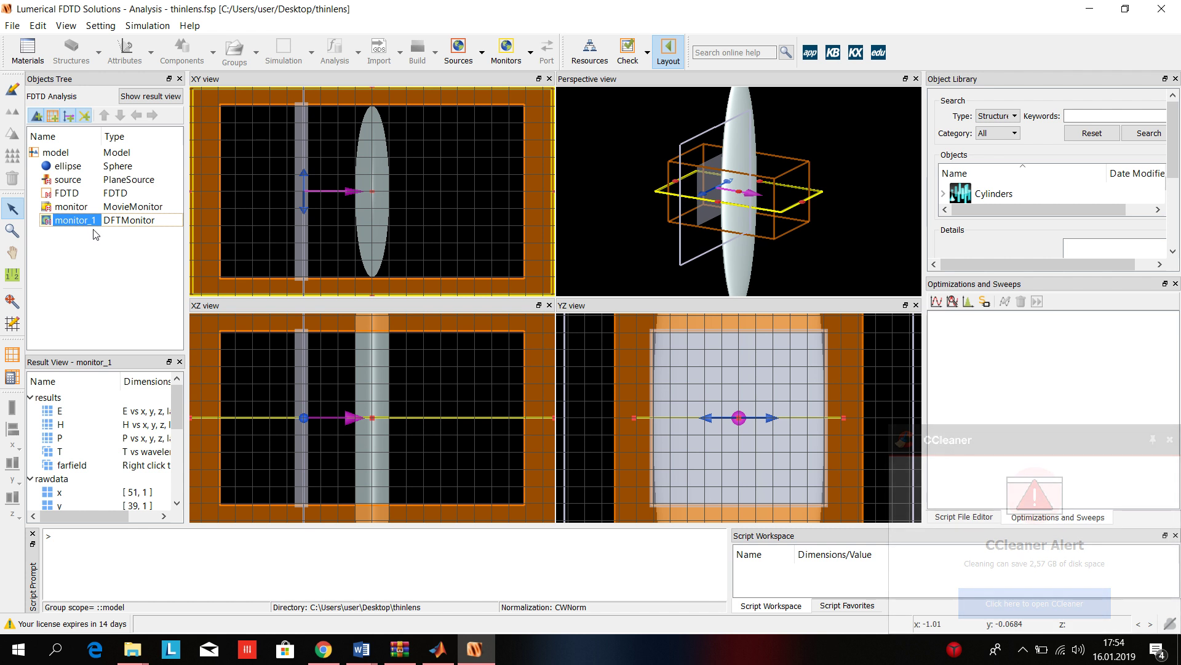
{"action": "left_click", "coordinate": [83, 207]}
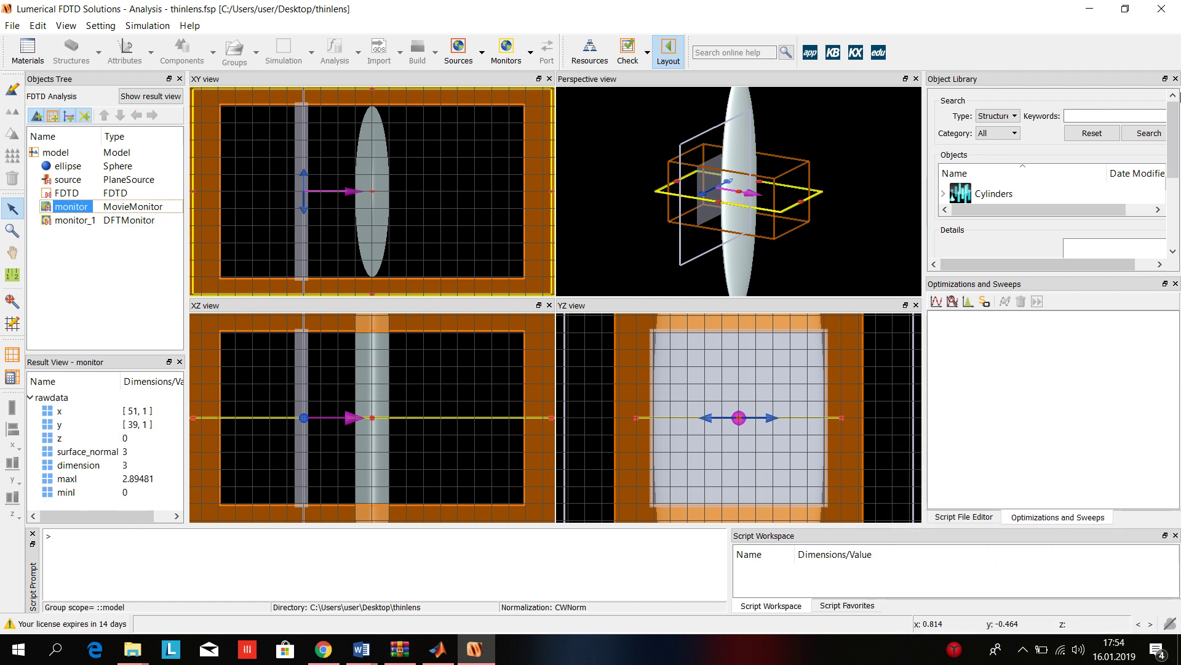
{"action": "left_click", "coordinate": [1090, 10]}
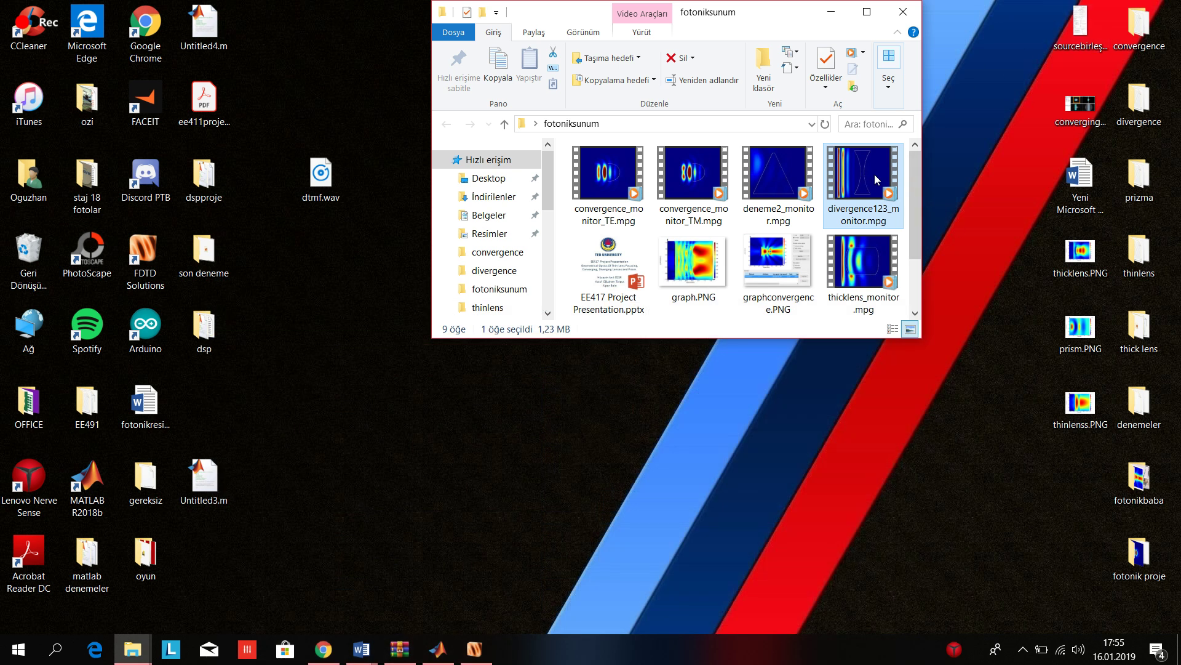
{"action": "scroll", "coordinate": [845, 266], "scroll_direction": "down", "scroll_amount": 1}
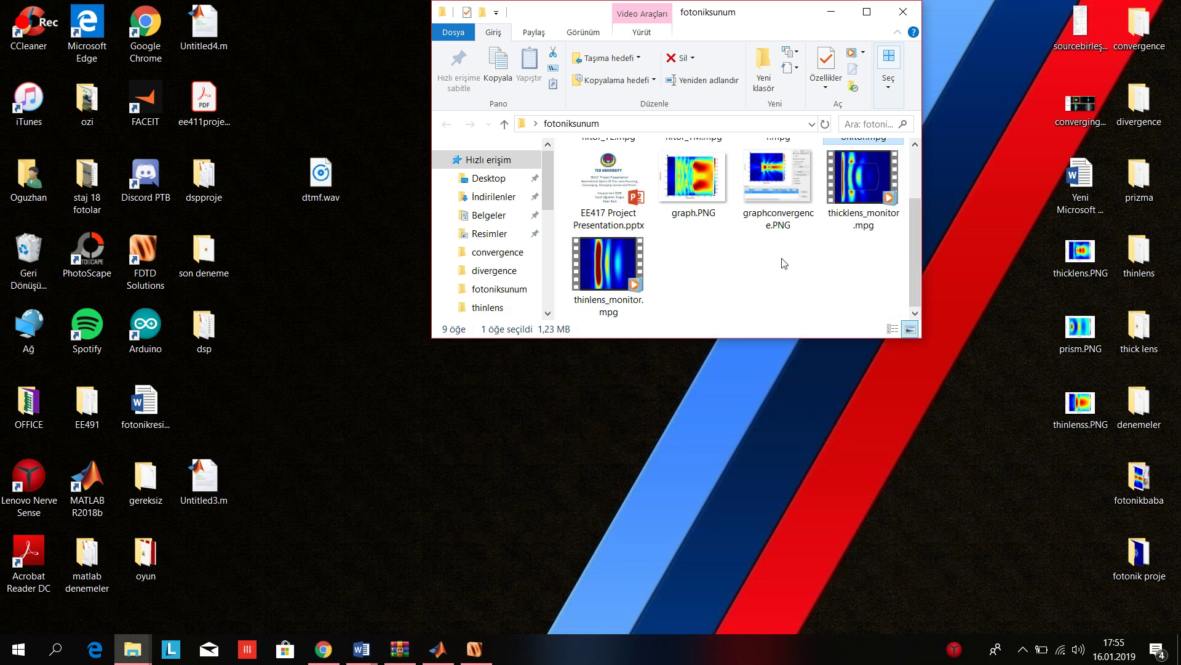
{"action": "double_click", "coordinate": [609, 270]}
{"action": "left_click", "coordinate": [265, 77]}
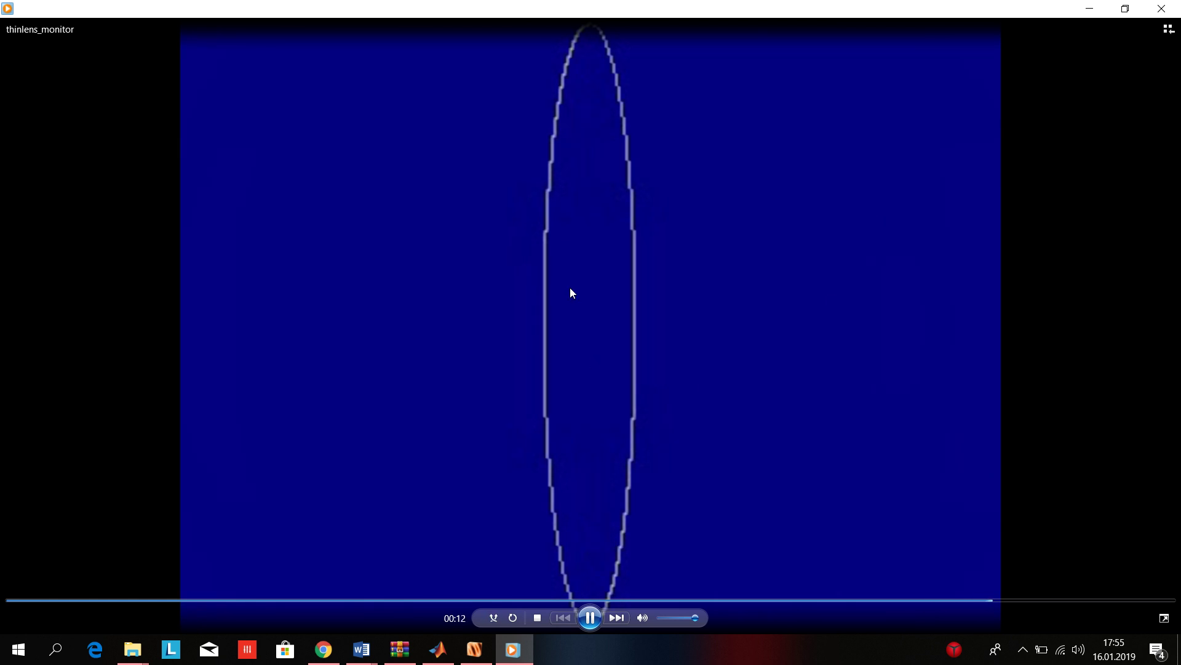
{"action": "left_click", "coordinate": [1162, 9]}
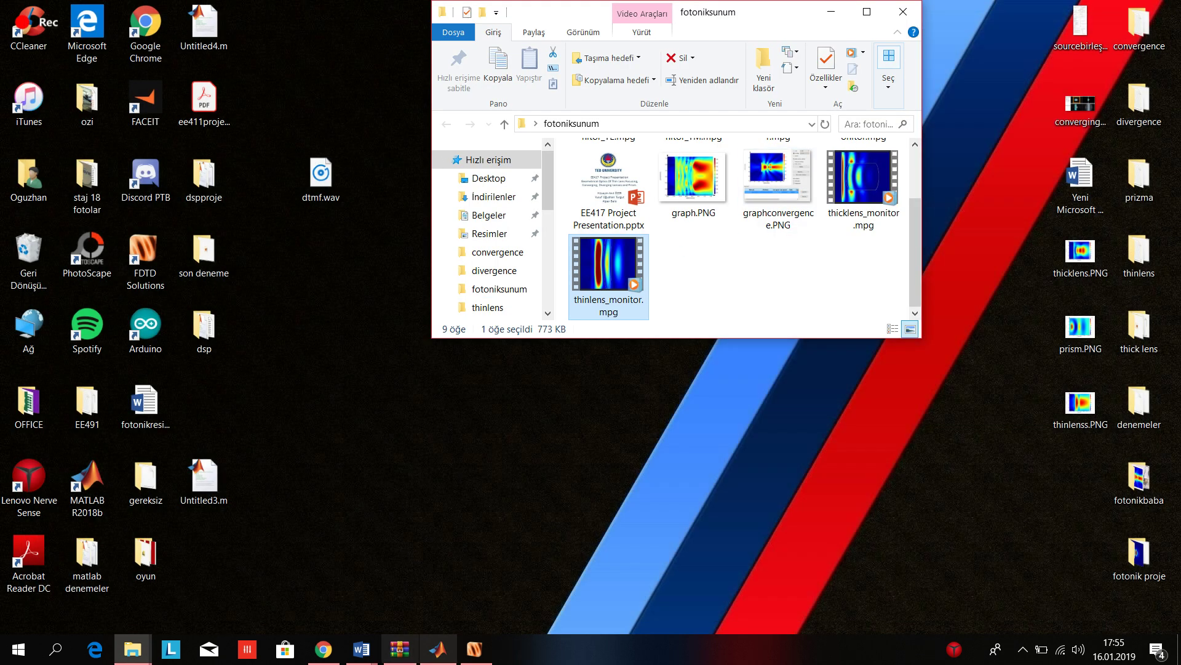
Open thicklens.fsp from the Desktop's thick lens folder
{"action": "left_click", "coordinate": [474, 649]}
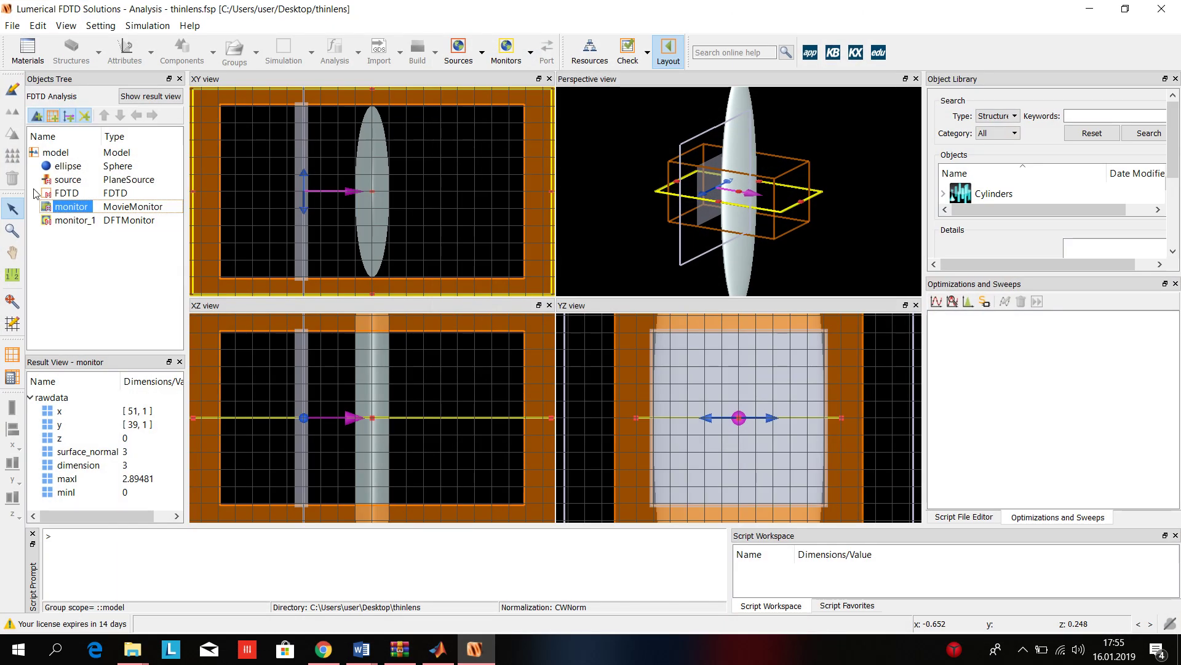
{"action": "left_click", "coordinate": [12, 26]}
{"action": "left_click", "coordinate": [27, 59]}
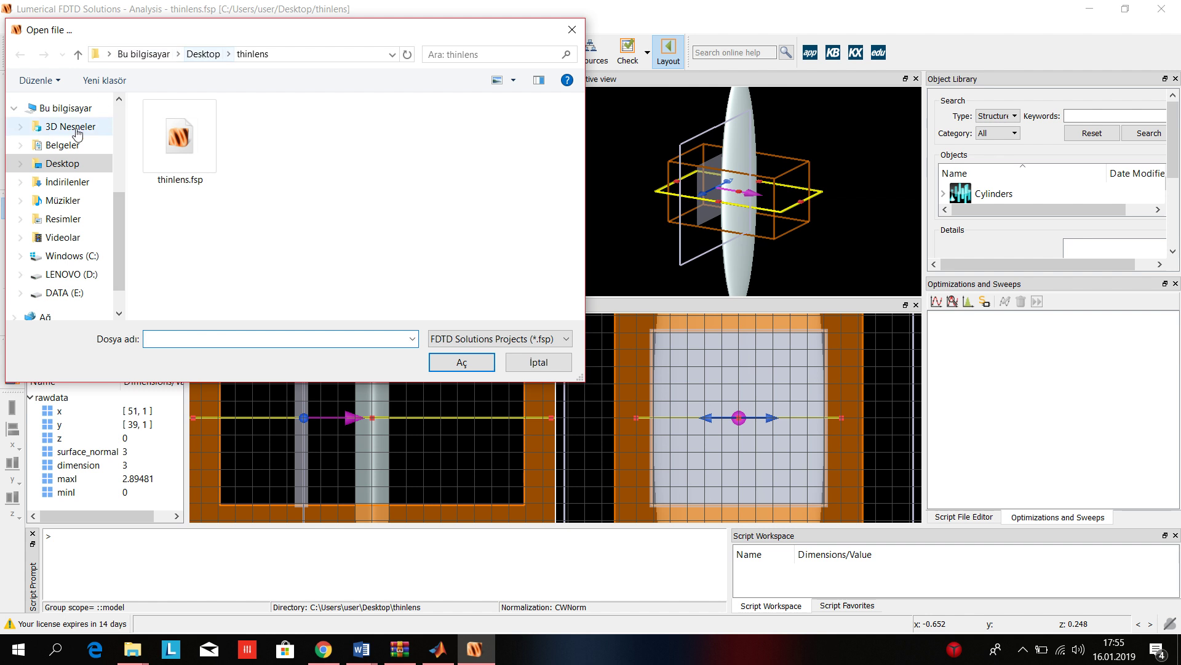
{"action": "left_click", "coordinate": [67, 165]}
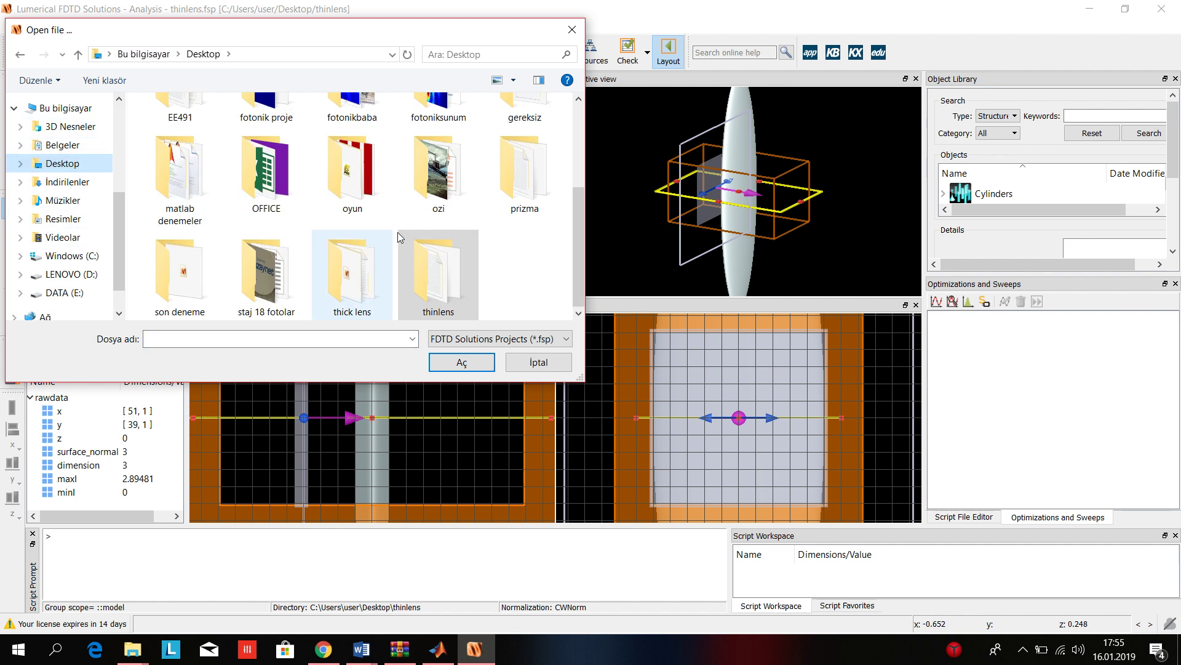
{"action": "double_click", "coordinate": [376, 280]}
{"action": "double_click", "coordinate": [184, 157]}
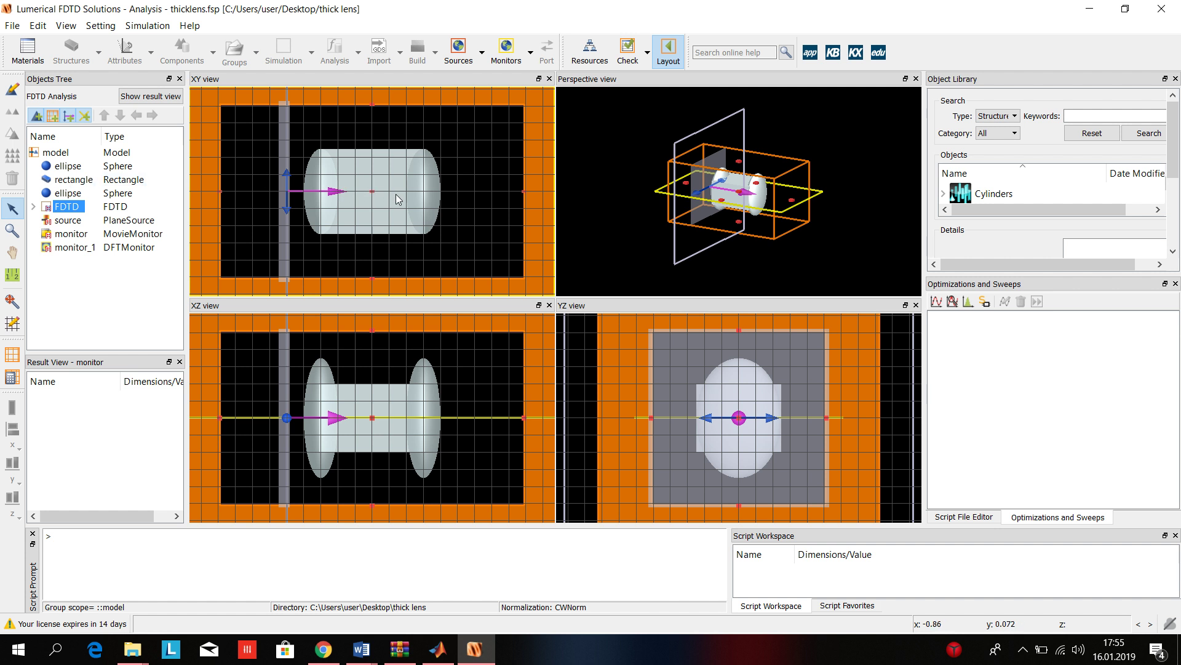
Inspect the ellipse, plane source, movie monitor and monitor_1, then minimize FDTD
{"action": "left_click", "coordinate": [69, 194]}
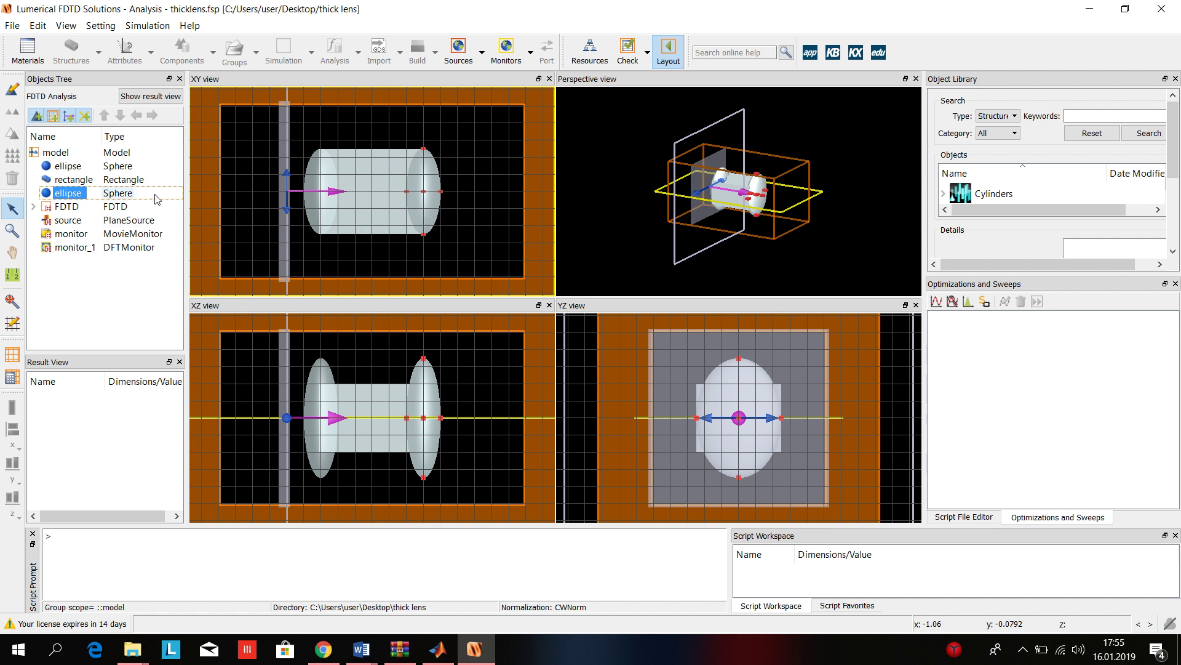
{"action": "left_click", "coordinate": [69, 220]}
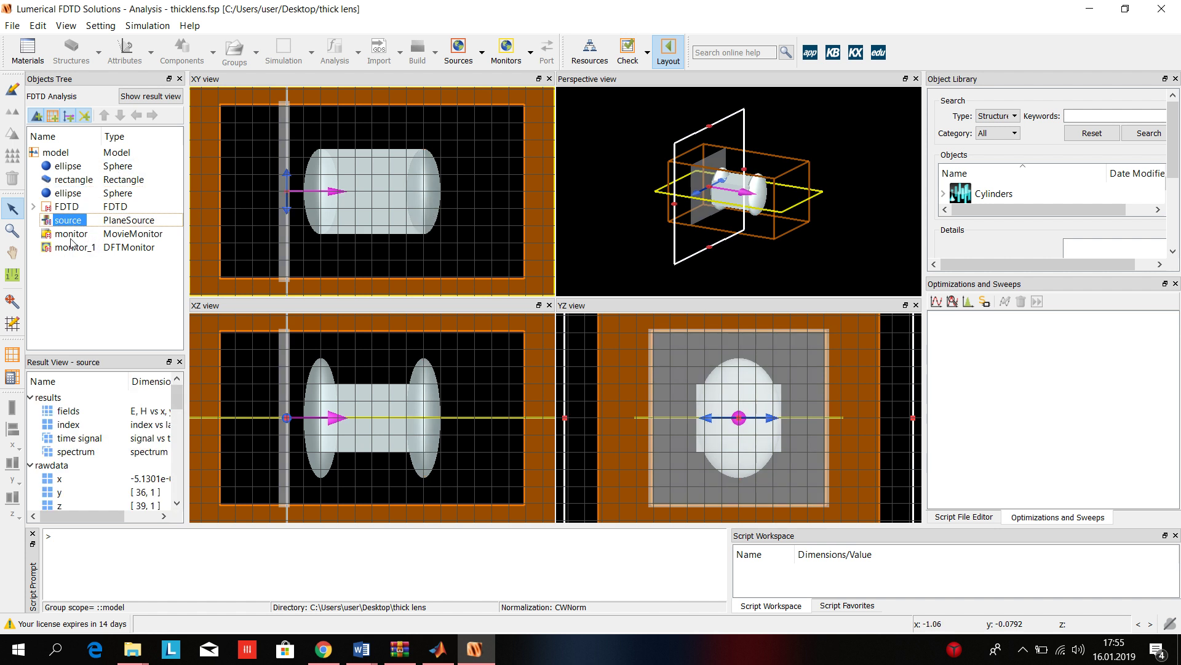
{"action": "left_click", "coordinate": [71, 235]}
{"action": "left_click", "coordinate": [84, 249]}
{"action": "left_click", "coordinate": [80, 239]}
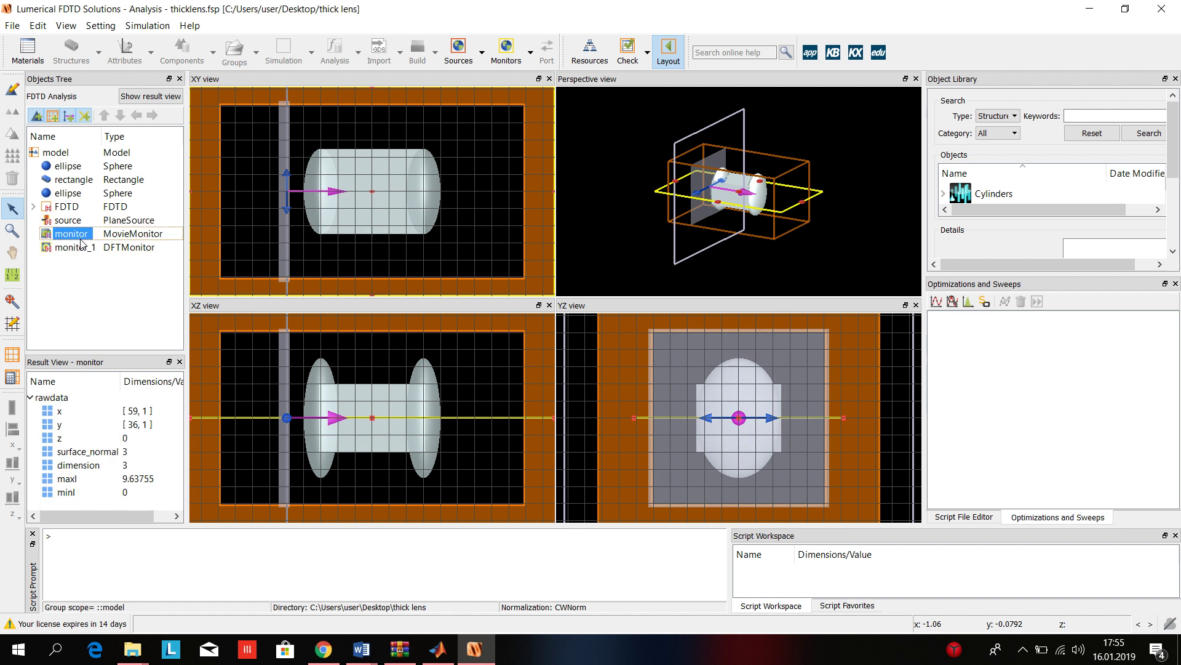
{"action": "right_click", "coordinate": [83, 251]}
{"action": "mouse_move", "coordinate": [137, 280]}
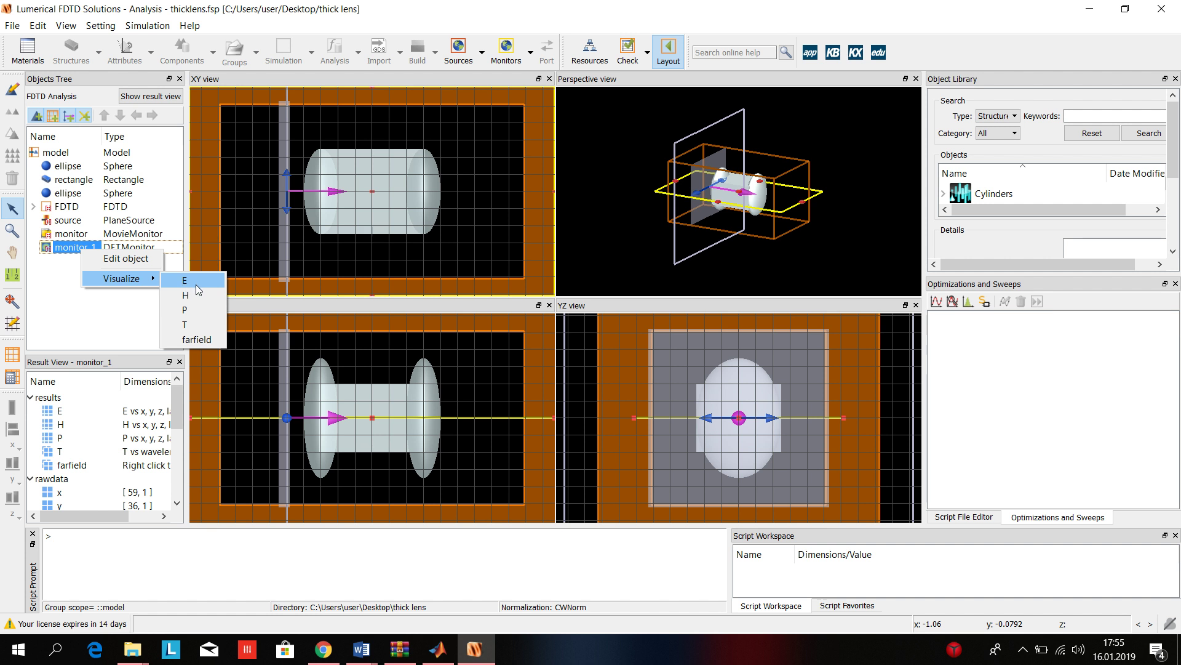
{"action": "left_click", "coordinate": [120, 314]}
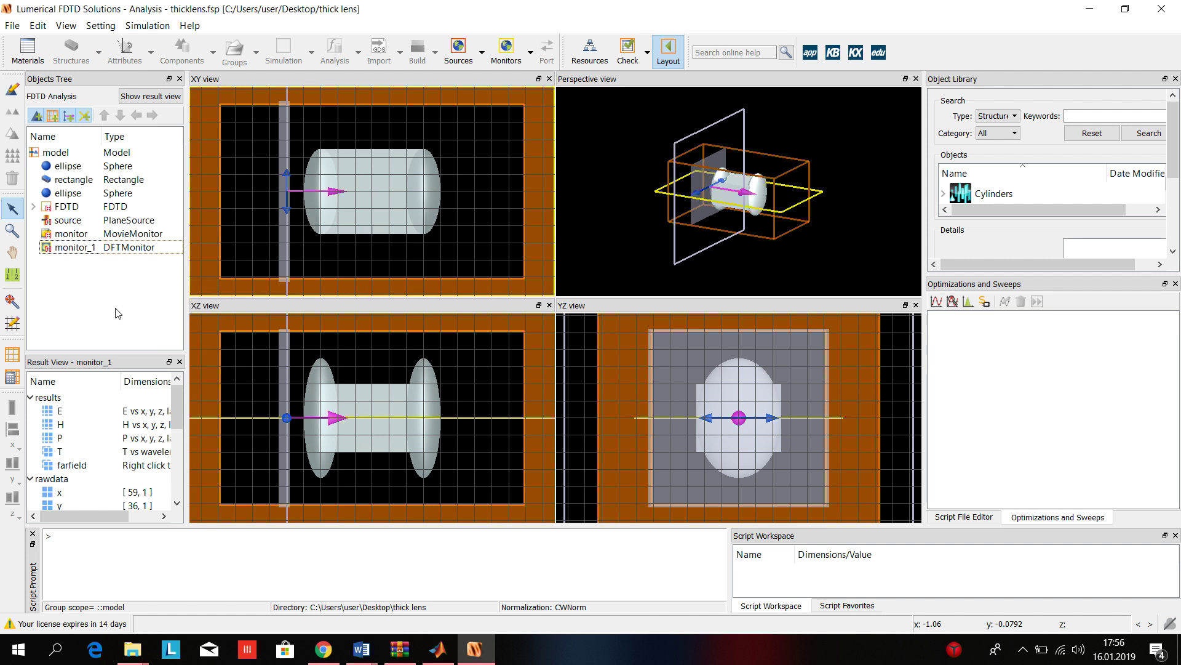
{"action": "left_click", "coordinate": [1088, 10]}
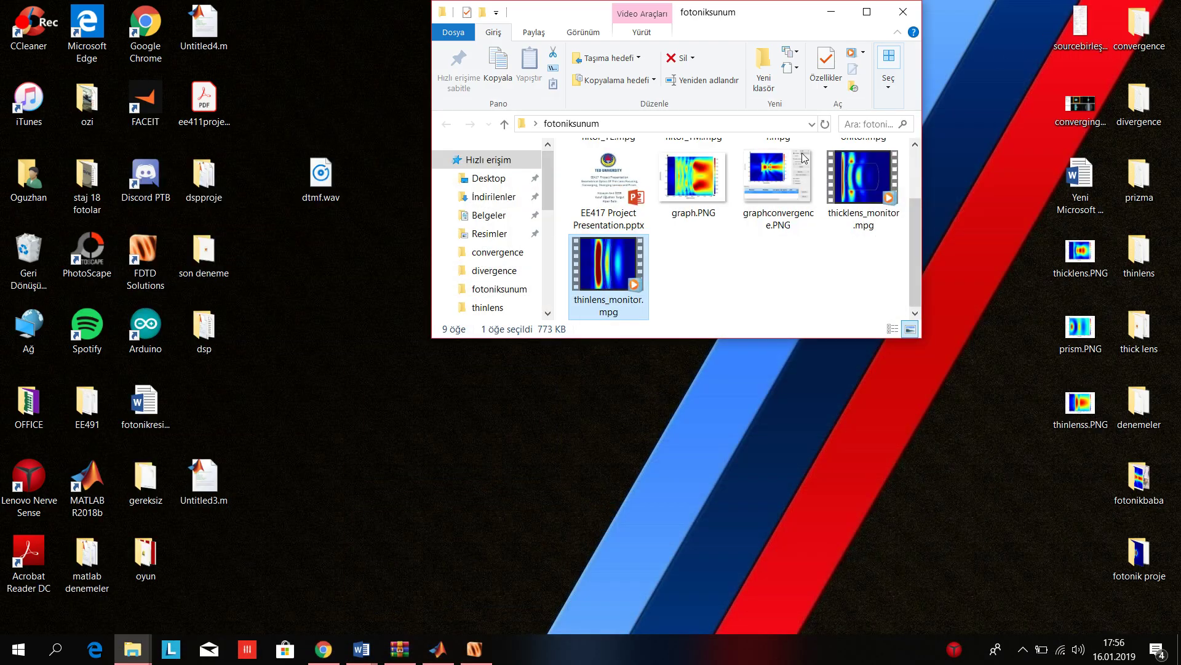
{"action": "double_click", "coordinate": [863, 189]}
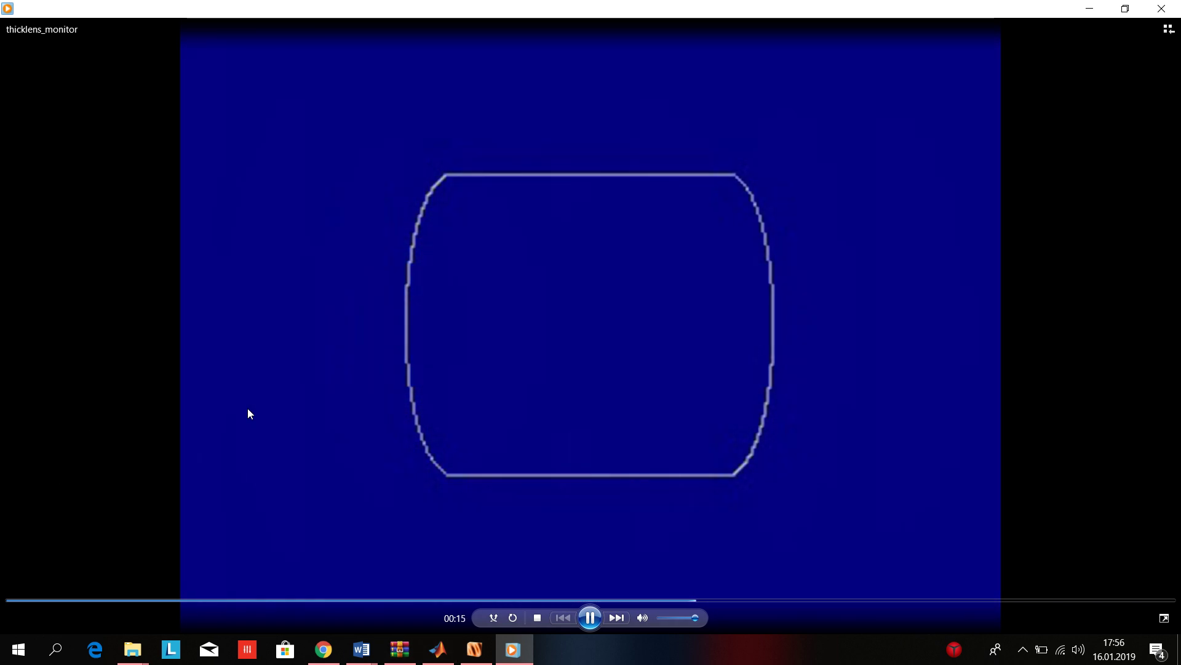
{"action": "left_click", "coordinate": [1162, 8]}
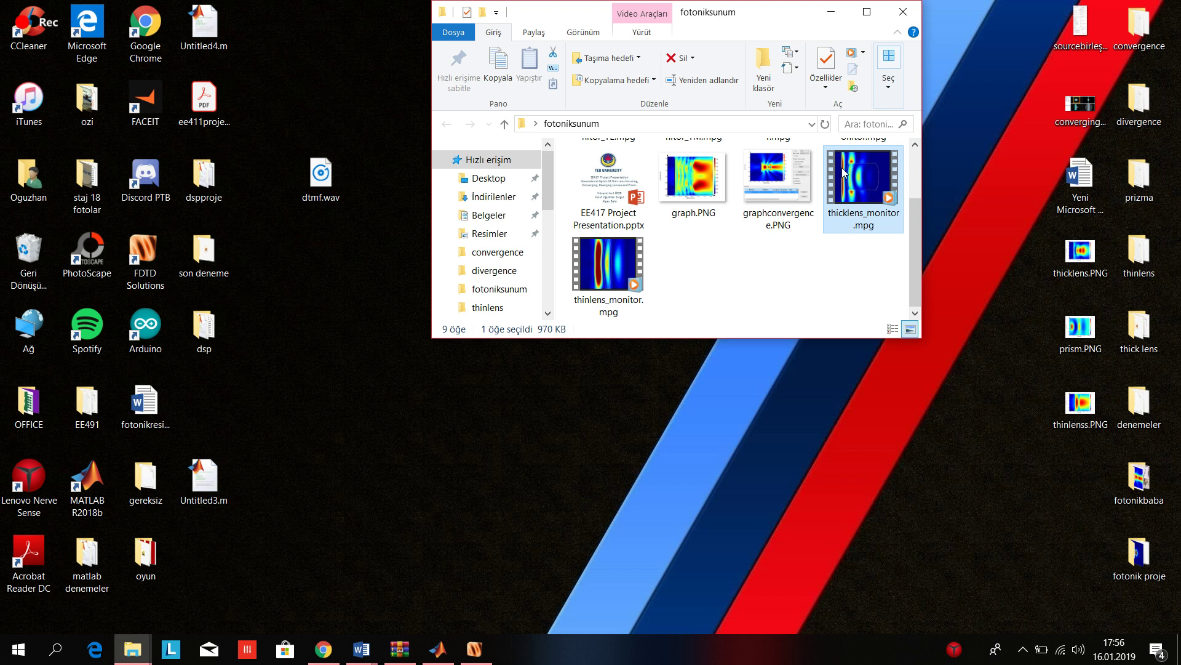
Open the deneme2.fsp prism project from the Desktop's prizma folder
{"action": "scroll", "coordinate": [843, 172], "scroll_direction": "up", "scroll_amount": 1}
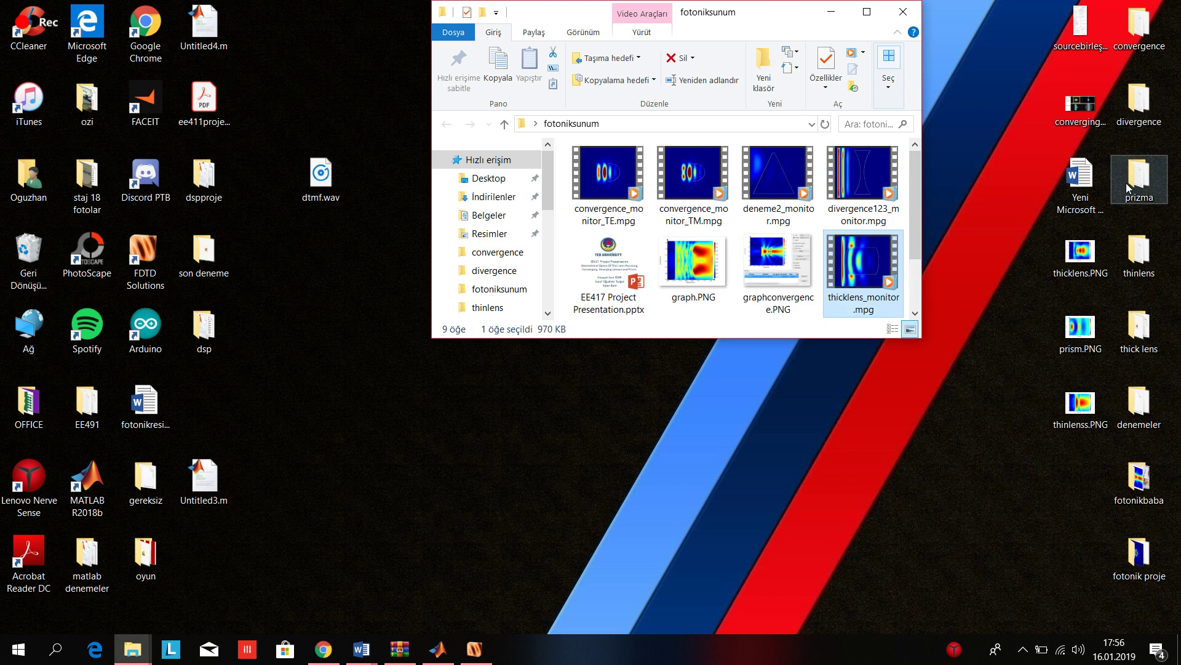
{"action": "left_click", "coordinate": [471, 656]}
{"action": "left_click", "coordinate": [12, 25]}
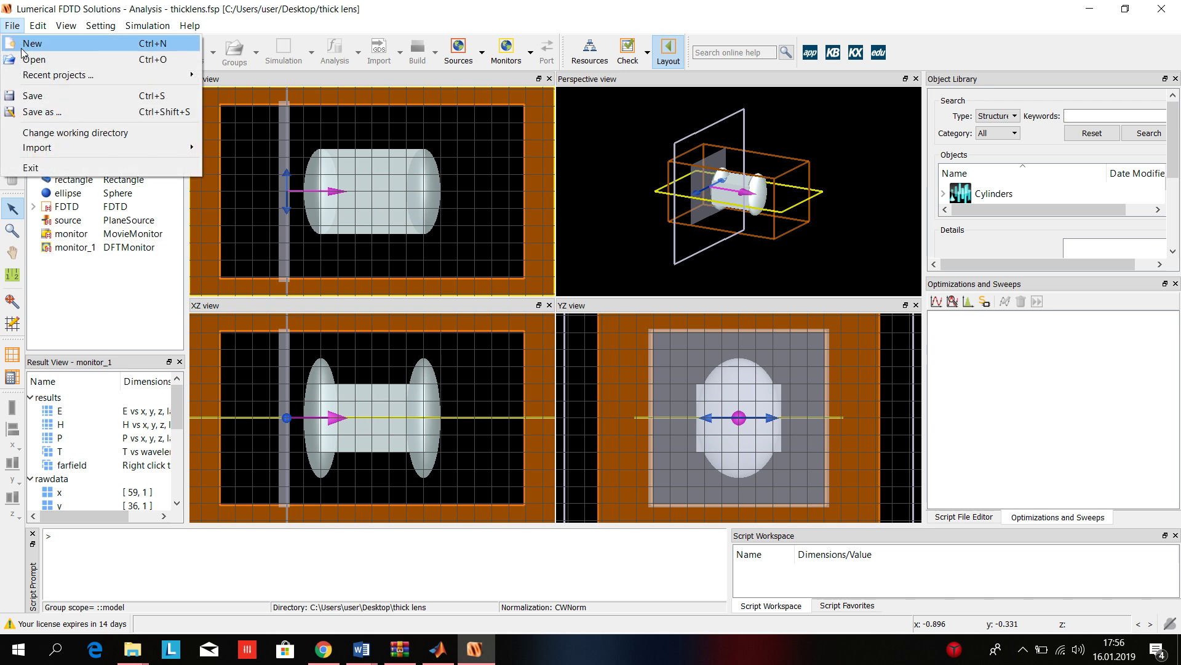
{"action": "left_click", "coordinate": [33, 60]}
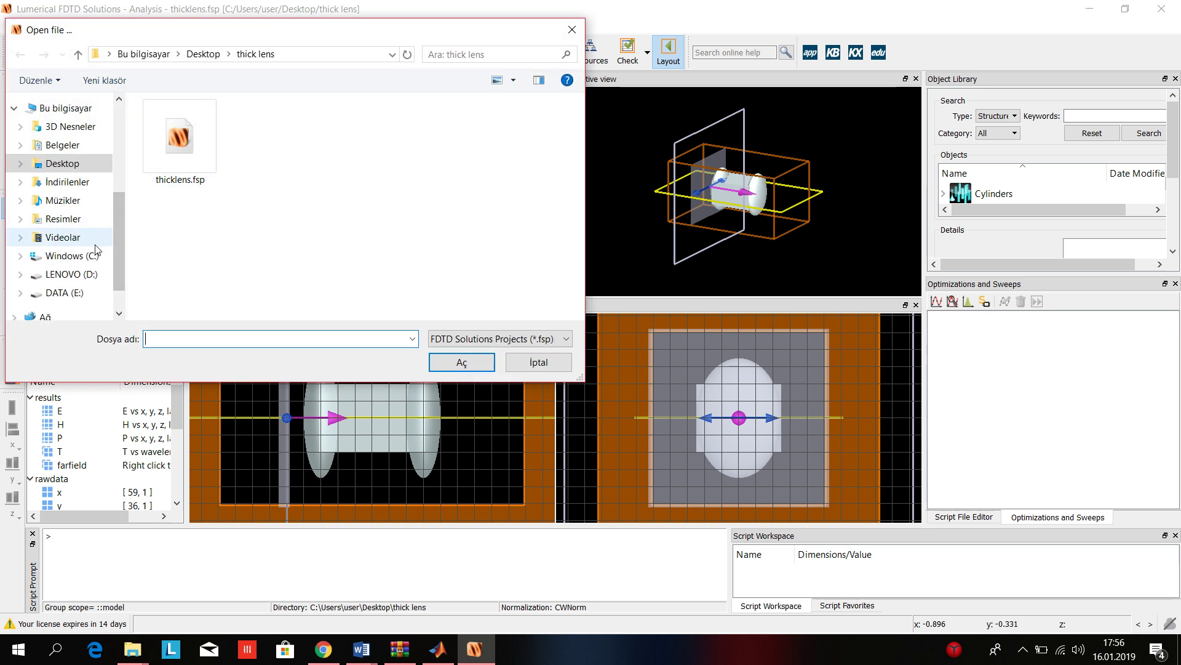
{"action": "left_click", "coordinate": [66, 164]}
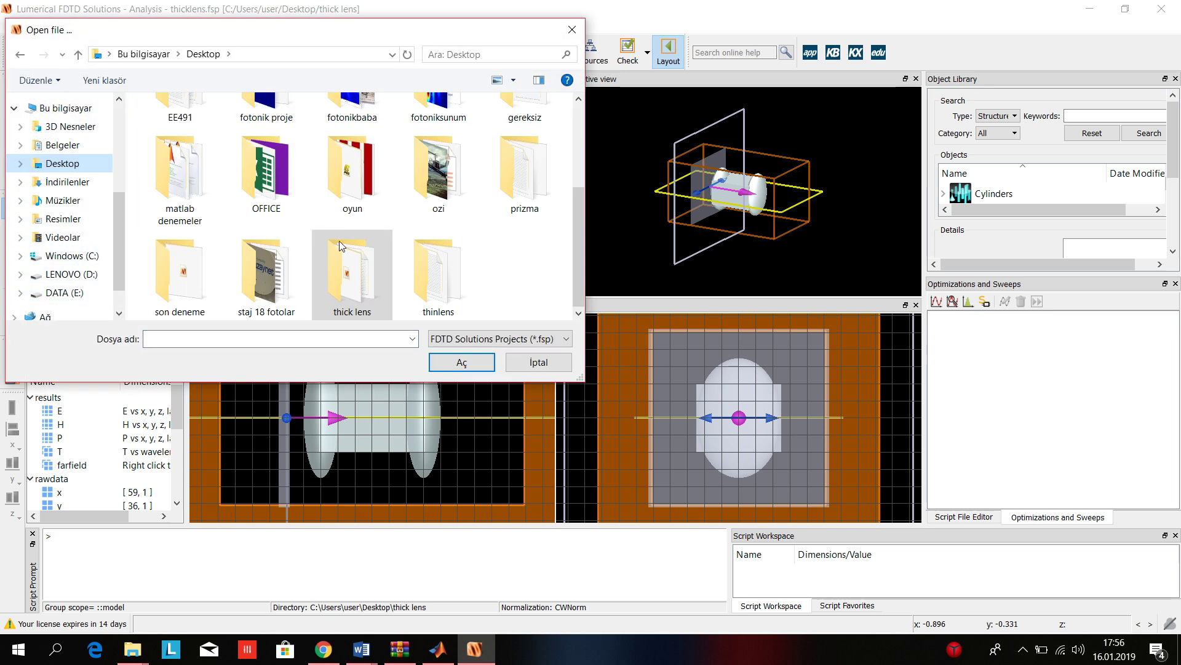
{"action": "double_click", "coordinate": [524, 176]}
{"action": "double_click", "coordinate": [216, 145]}
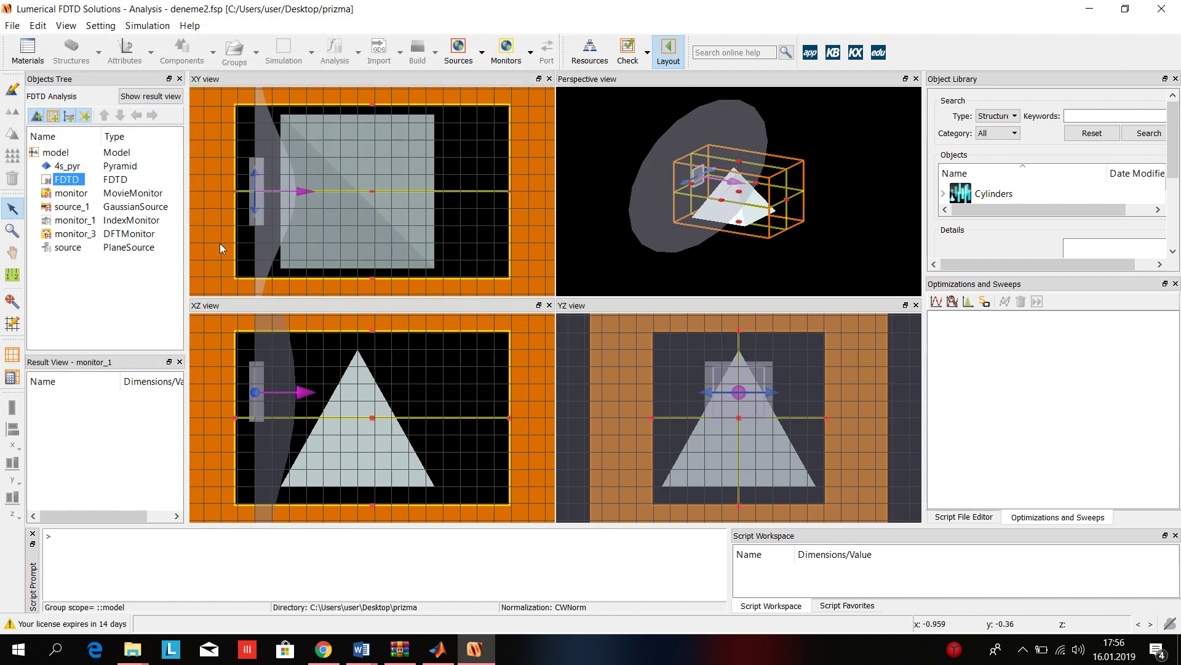
Inspect the 4s_pyr pyramid and sources, then open source_1's edit dialog
{"action": "left_click", "coordinate": [68, 166]}
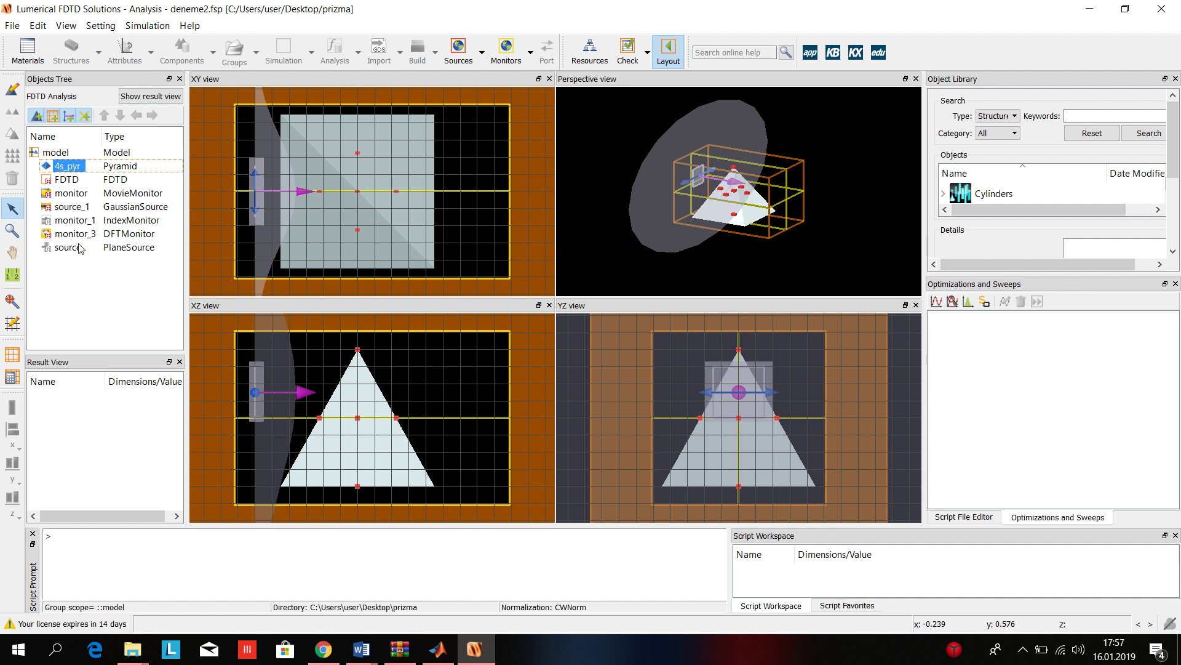
{"action": "left_click", "coordinate": [74, 210]}
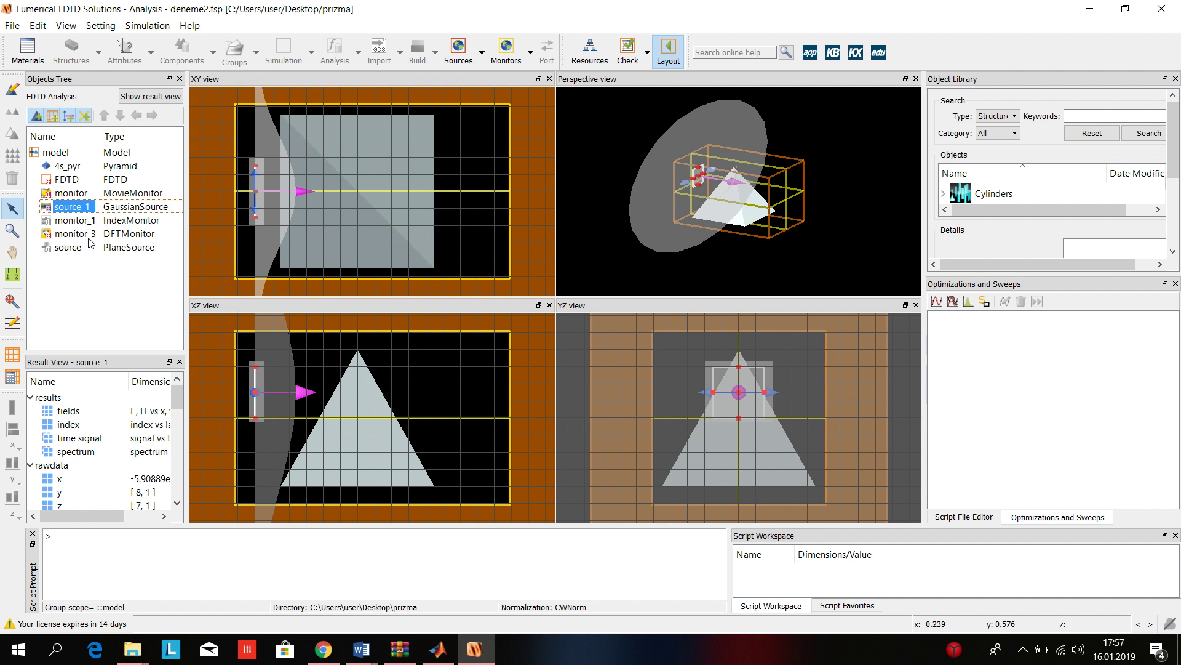
{"action": "left_click", "coordinate": [88, 248]}
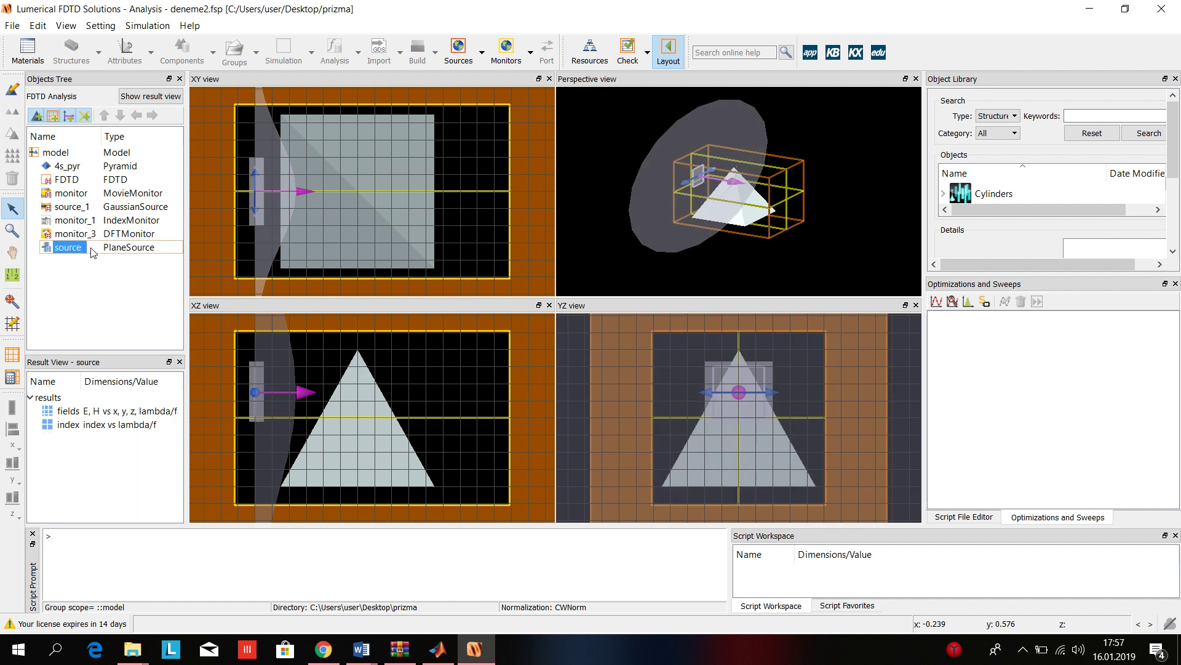
{"action": "left_click", "coordinate": [68, 209]}
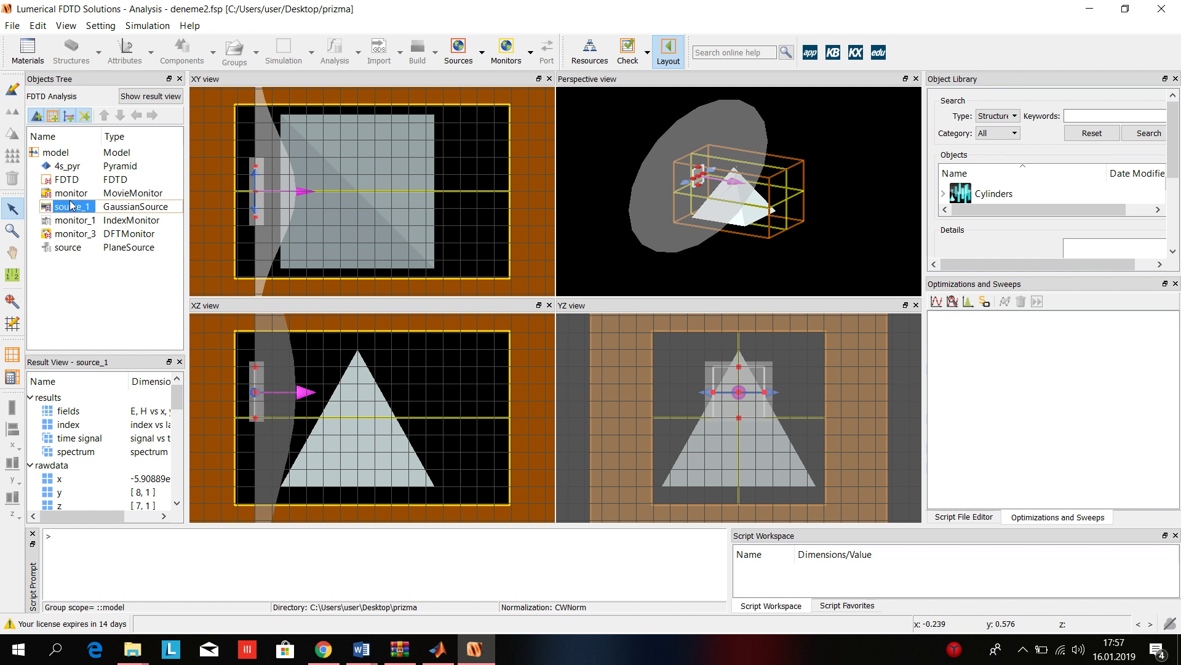
{"action": "right_click", "coordinate": [72, 206]}
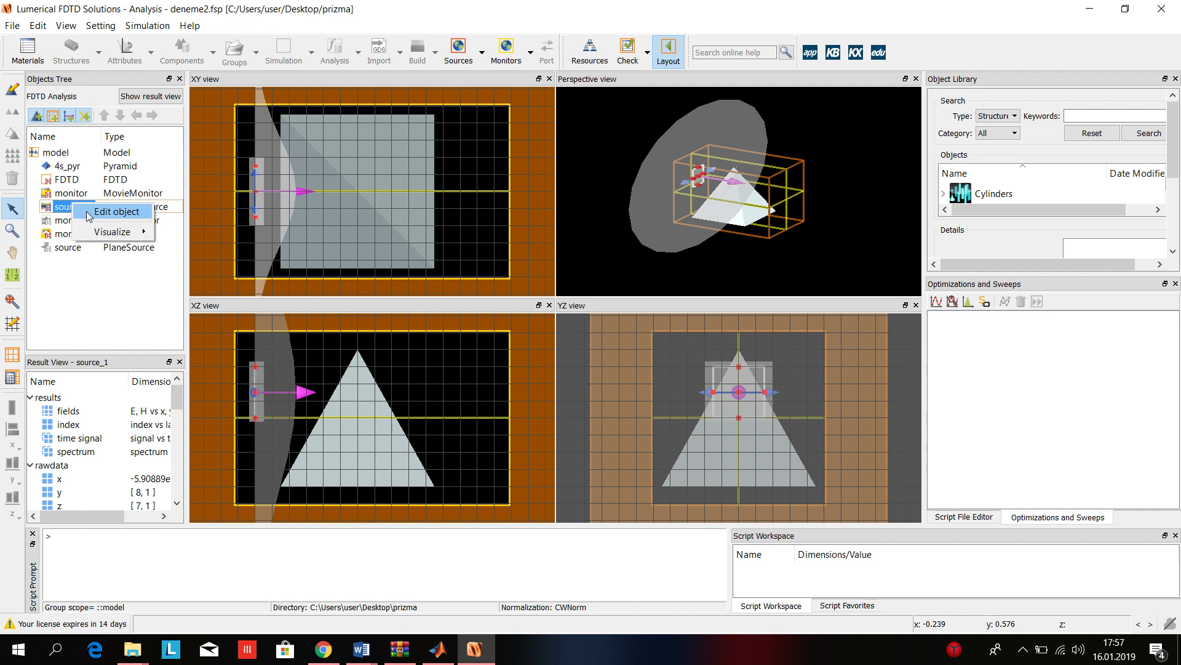
{"action": "left_click", "coordinate": [89, 212]}
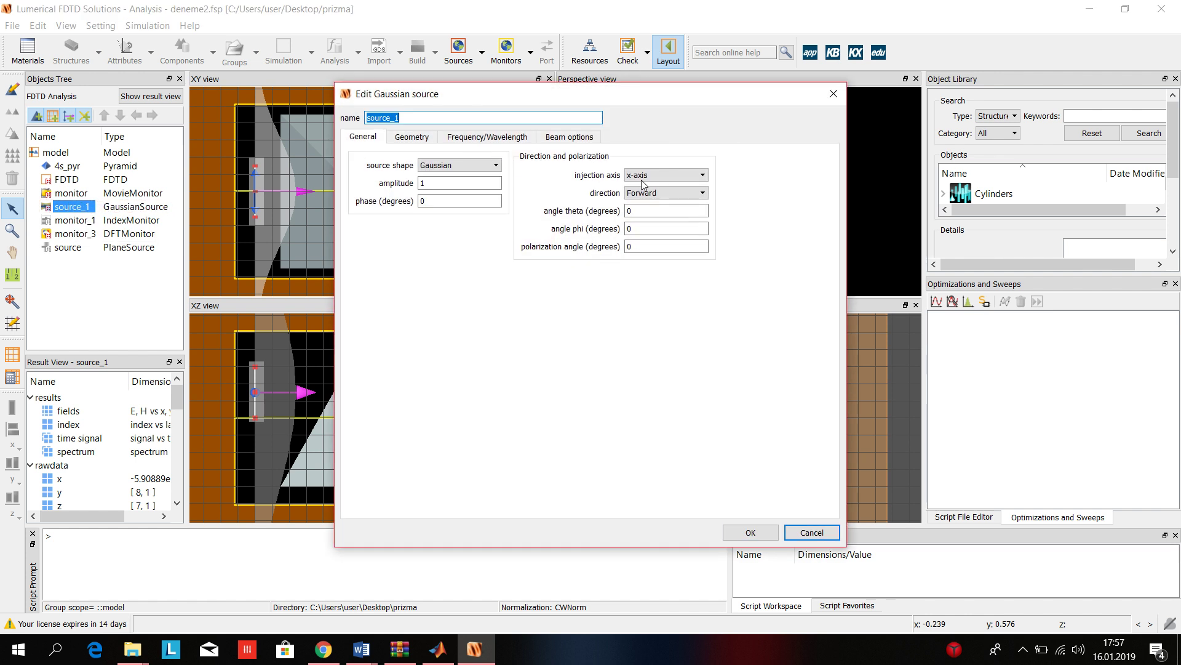
Review the source tabs and set source_1's angle theta to 30 degrees
{"action": "left_click", "coordinate": [420, 139]}
{"action": "left_click", "coordinate": [482, 139]}
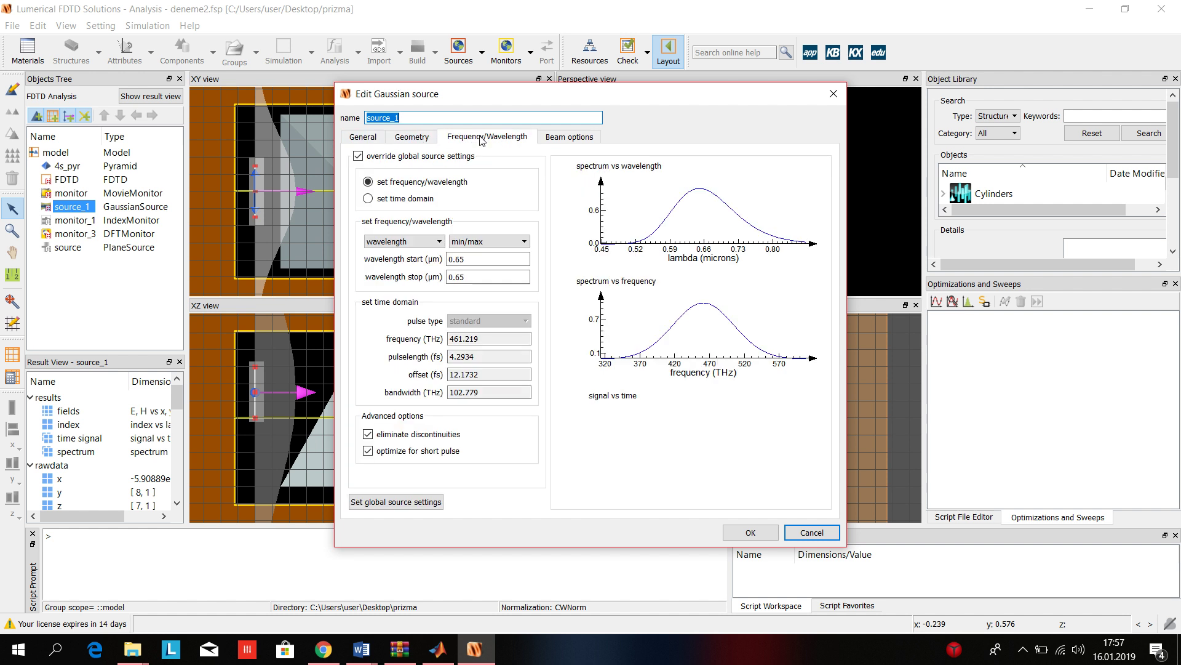
{"action": "left_click", "coordinate": [369, 137]}
{"action": "left_click", "coordinate": [650, 211]}
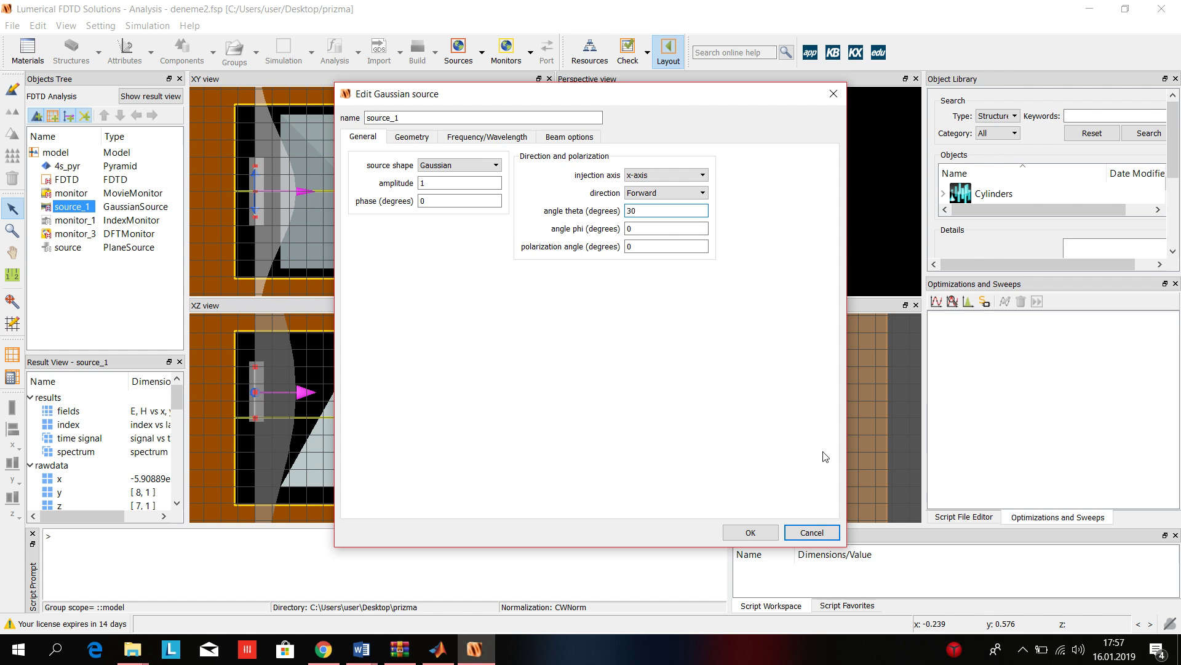
{"action": "left_click", "coordinate": [751, 533]}
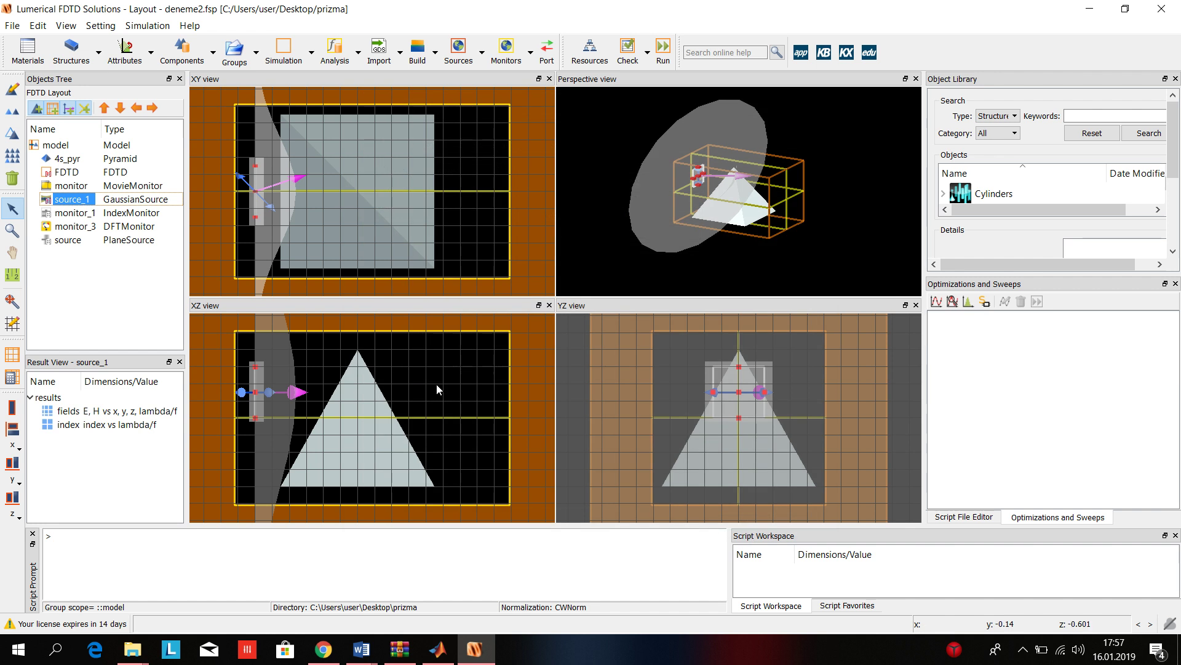
Drag source_1 slightly left and down in the XY view
{"action": "left_click", "coordinate": [257, 196]}
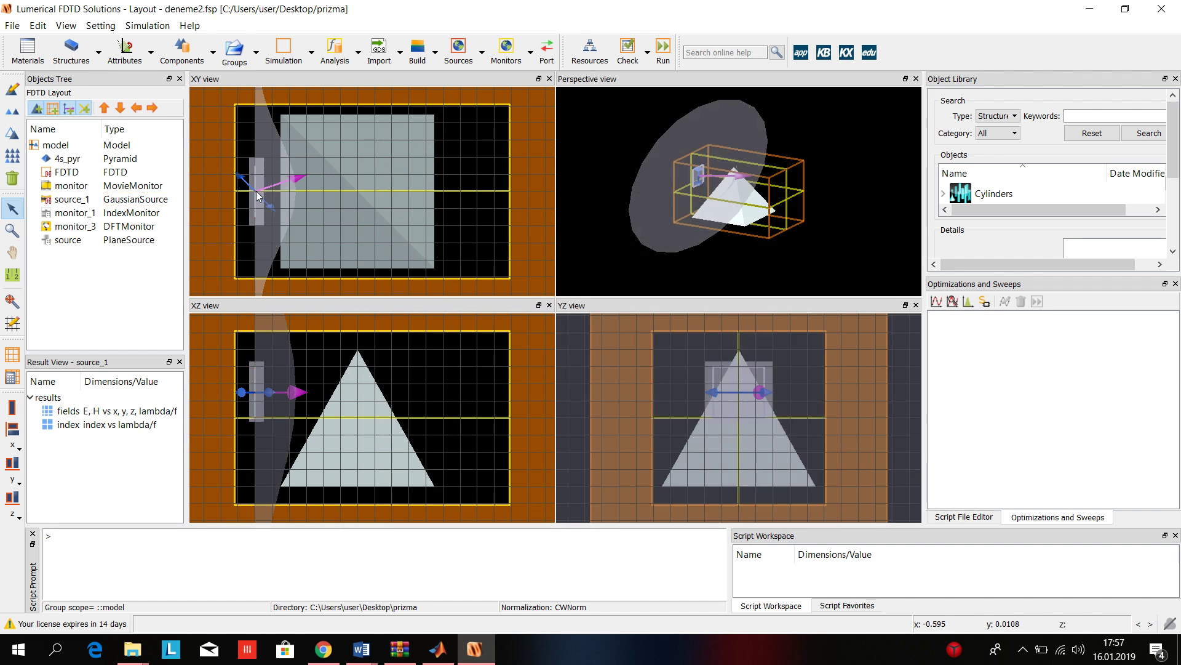
{"action": "left_click", "coordinate": [256, 194]}
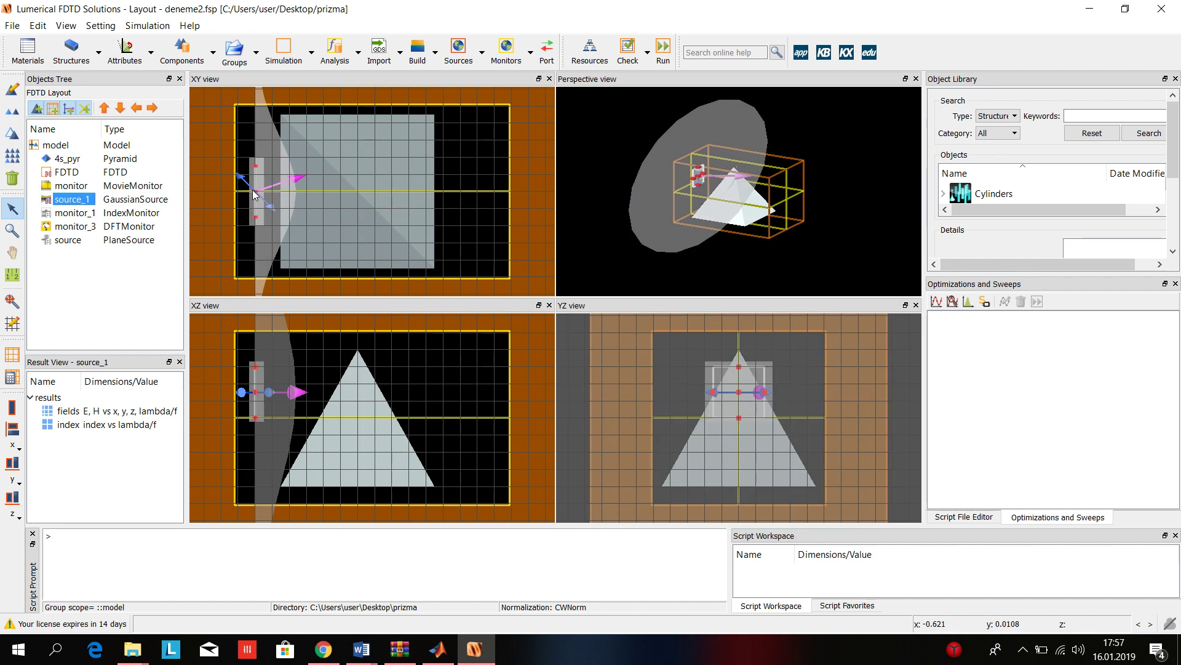
{"action": "mouse_move", "coordinate": [254, 194]}
{"action": "left_mouse_down"}
{"action": "mouse_move", "coordinate": [243, 227]}
{"action": "mouse_move", "coordinate": [256, 196]}
{"action": "left_mouse_up"}
Play the prism movie deneme2_monitor.mpg full-screen from the start in Movies & TV, then close it
{"action": "left_click", "coordinate": [1091, 8]}
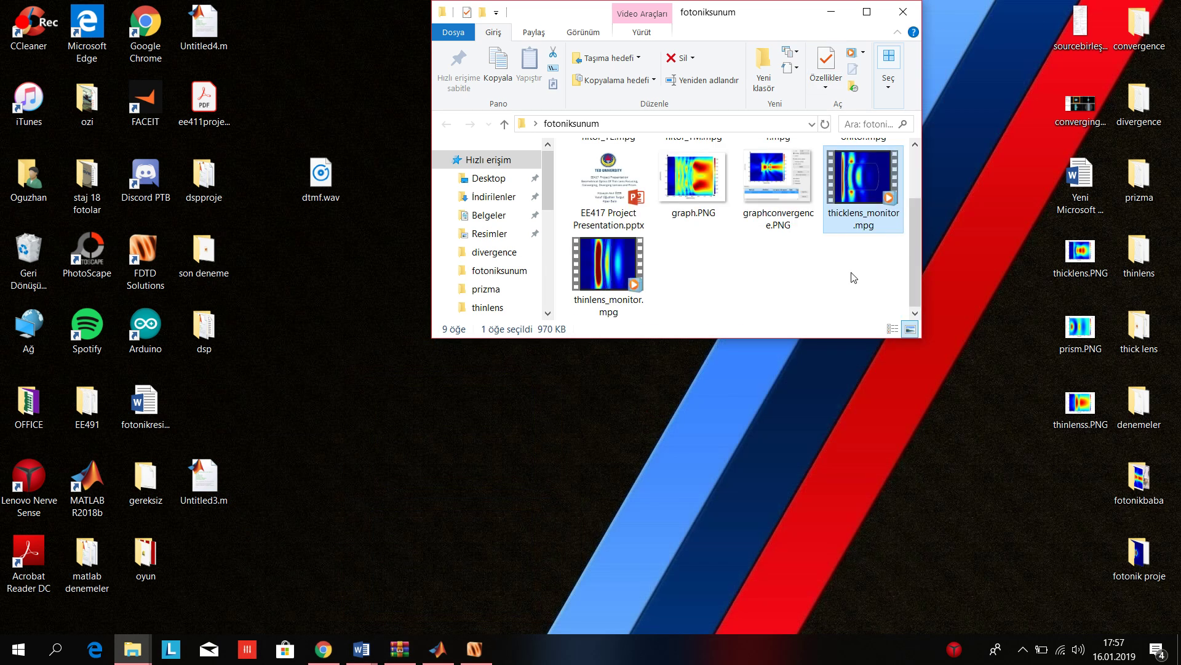
{"action": "scroll", "coordinate": [847, 154], "scroll_direction": "up", "scroll_amount": 2}
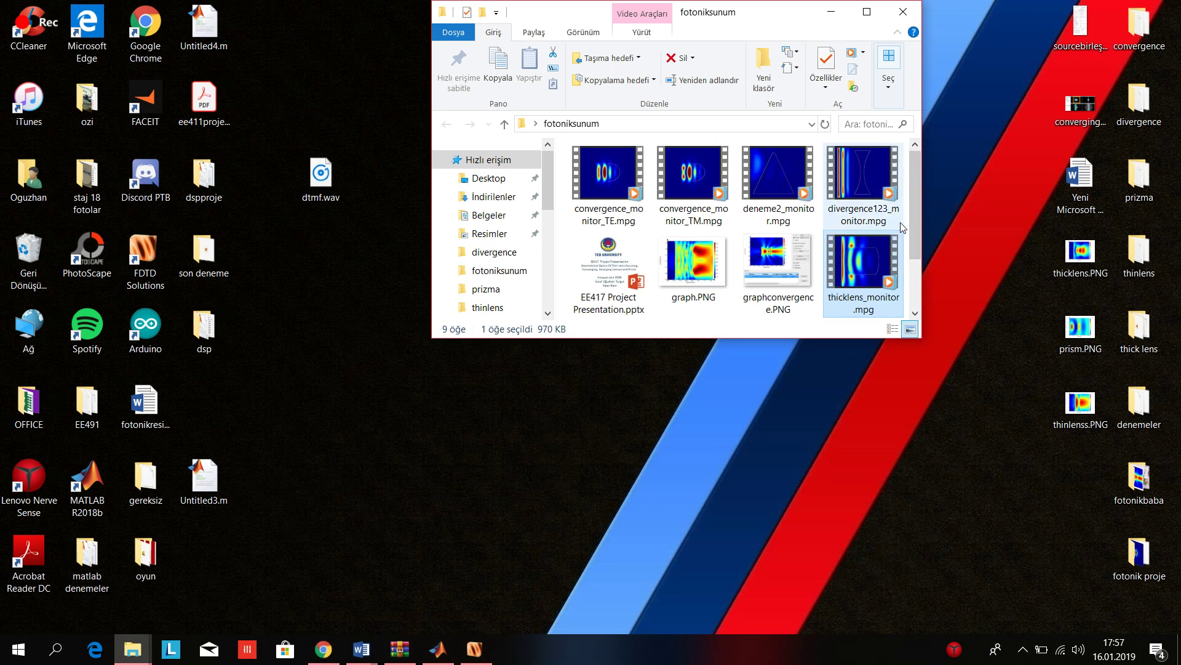
{"action": "double_click", "coordinate": [779, 179]}
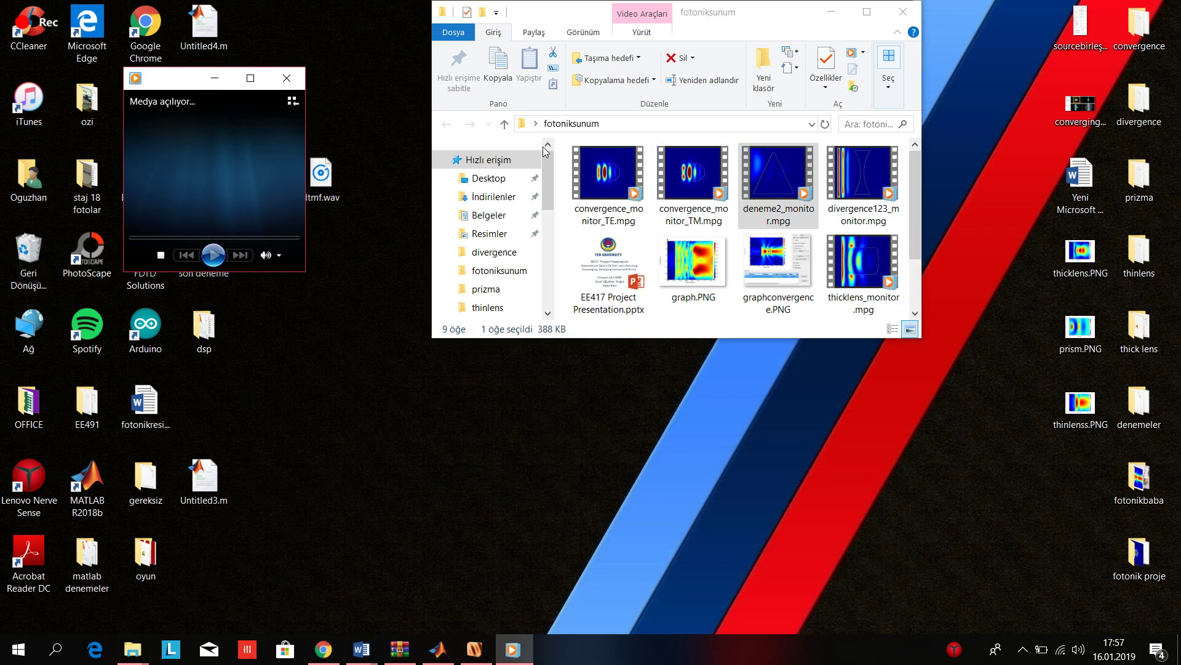
{"action": "left_click", "coordinate": [266, 78]}
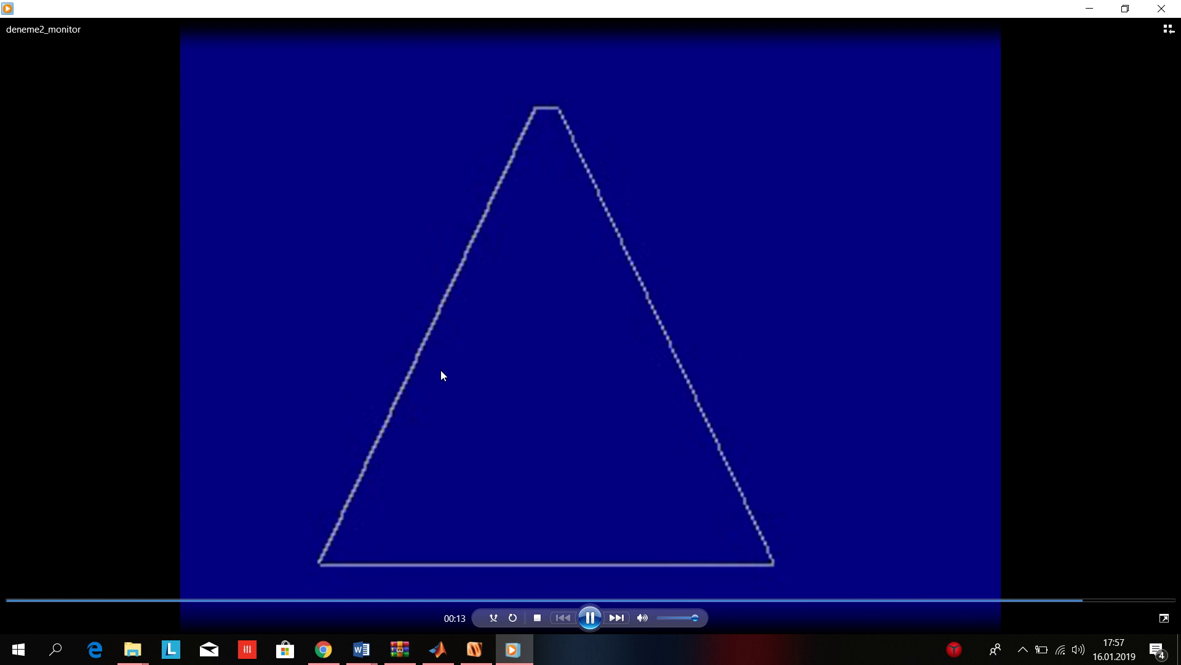
{"action": "left_click", "coordinate": [18, 606]}
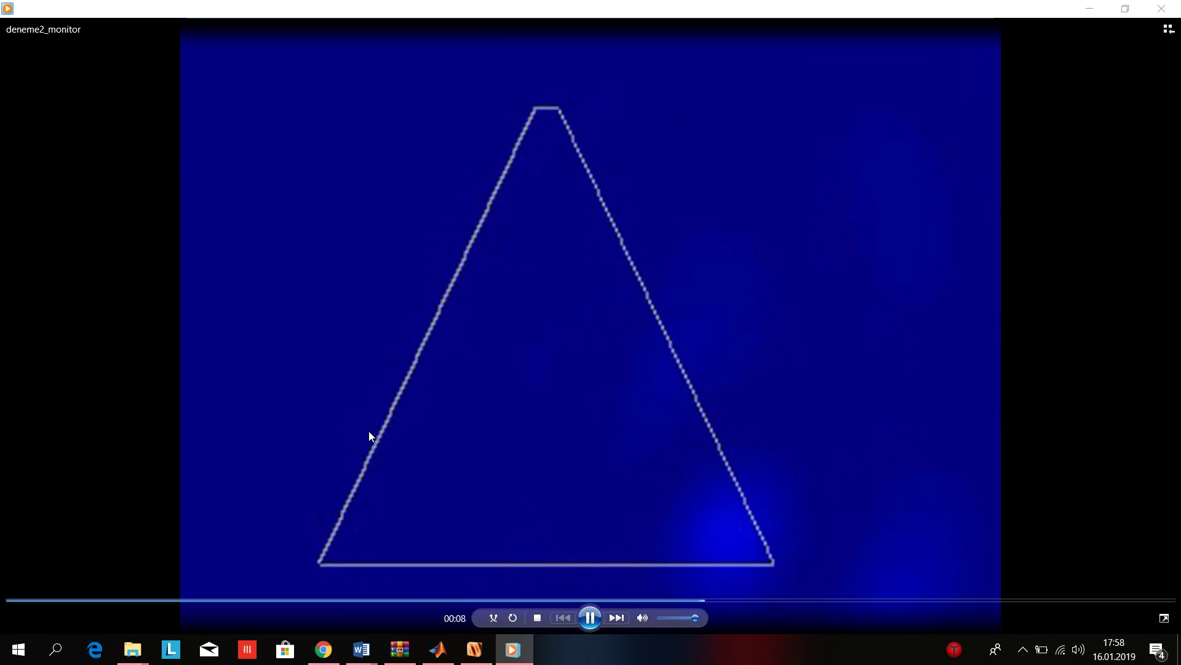
{"action": "left_click", "coordinate": [1172, 7]}
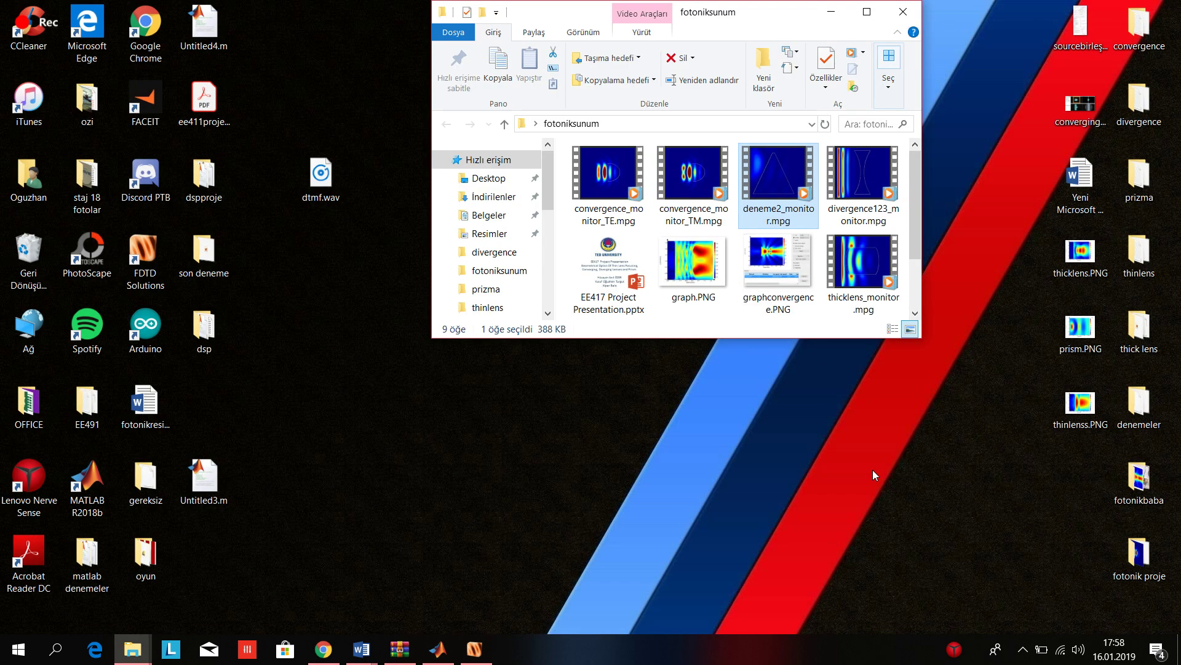